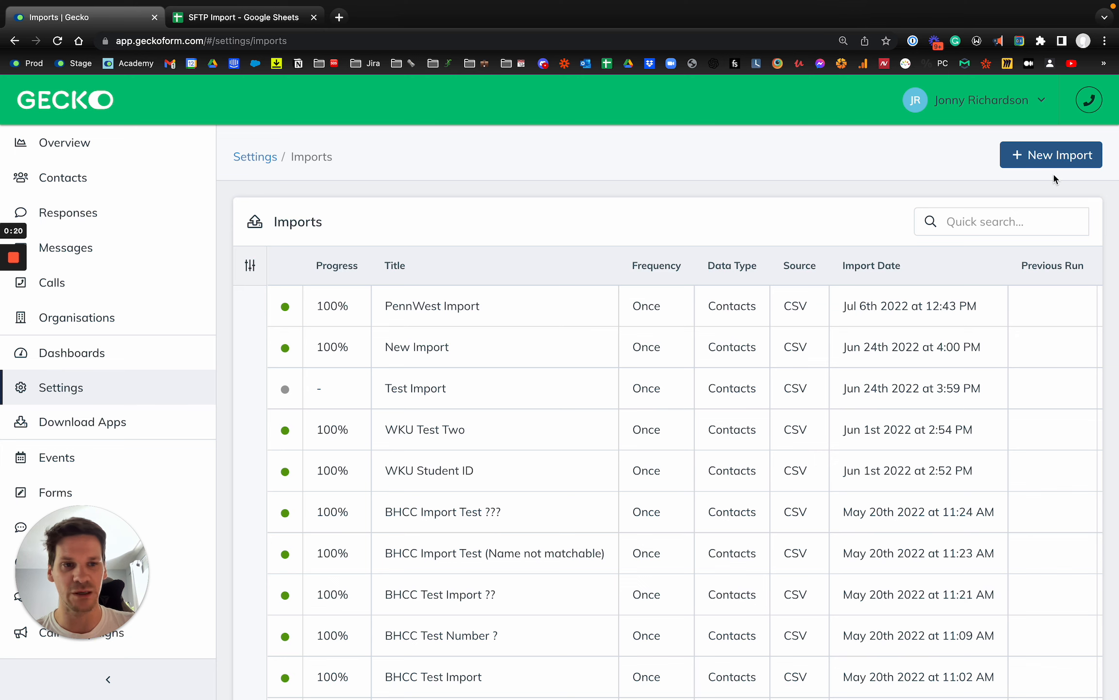
Create a new import with File Import as the import type.
click(1045, 155)
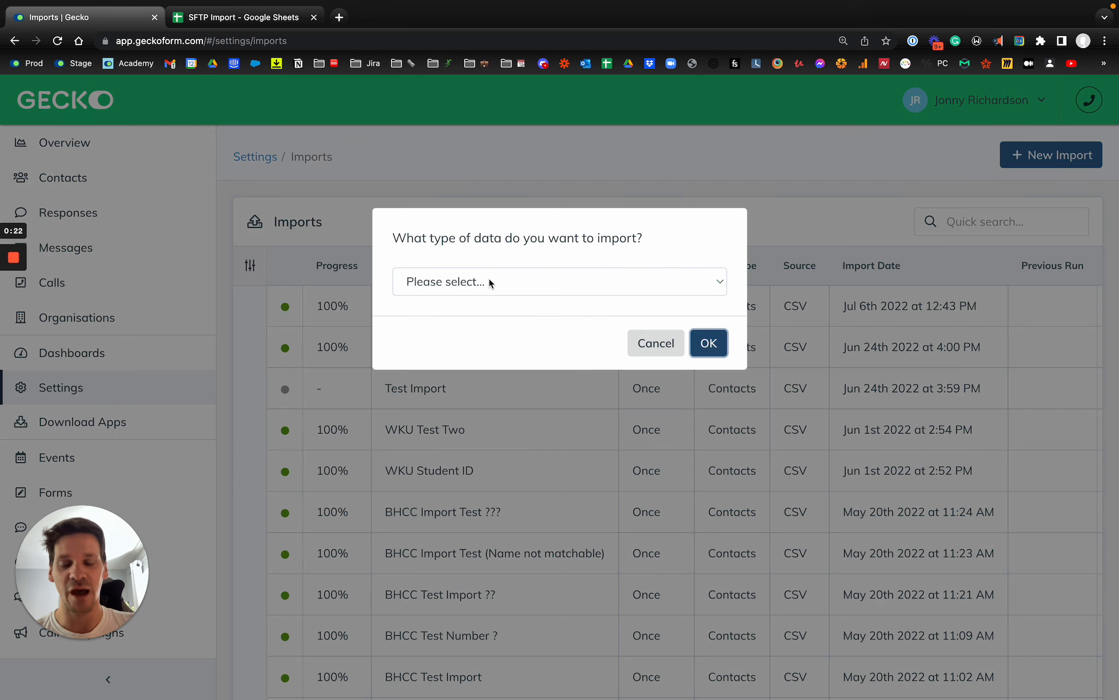
click(490, 282)
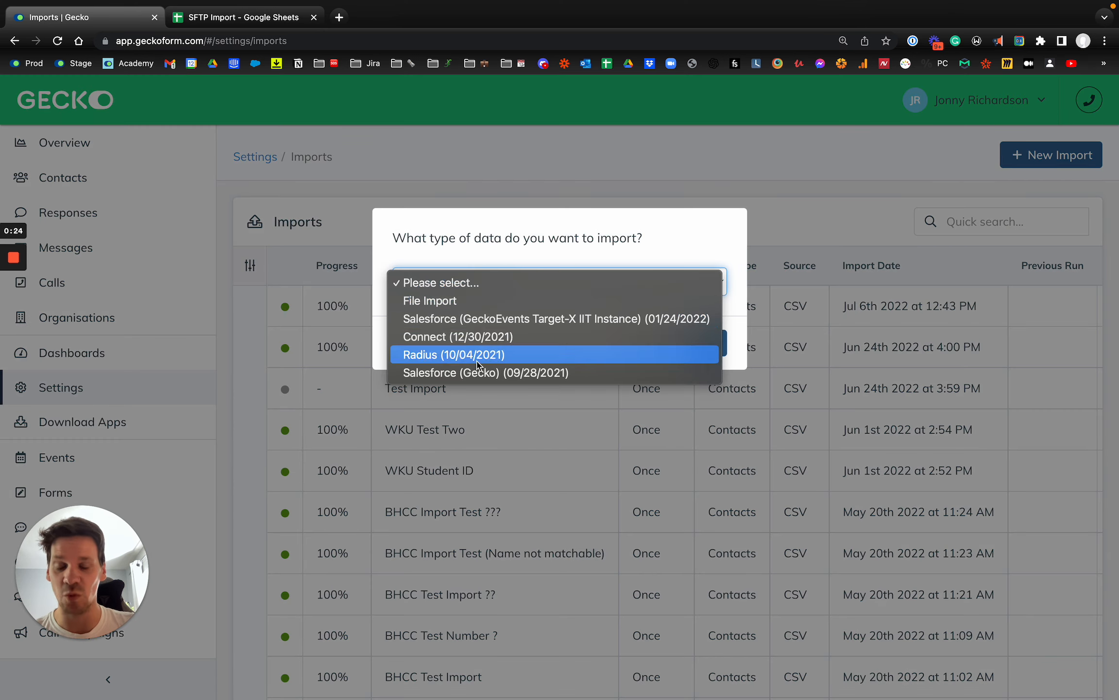
click(464, 303)
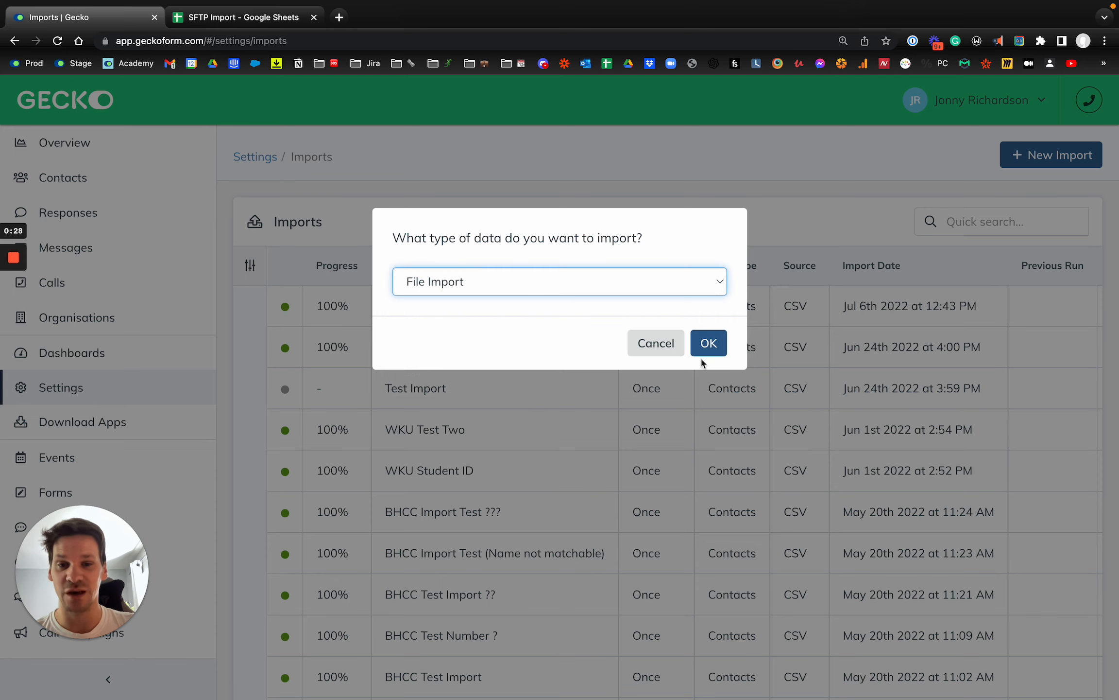
click(708, 343)
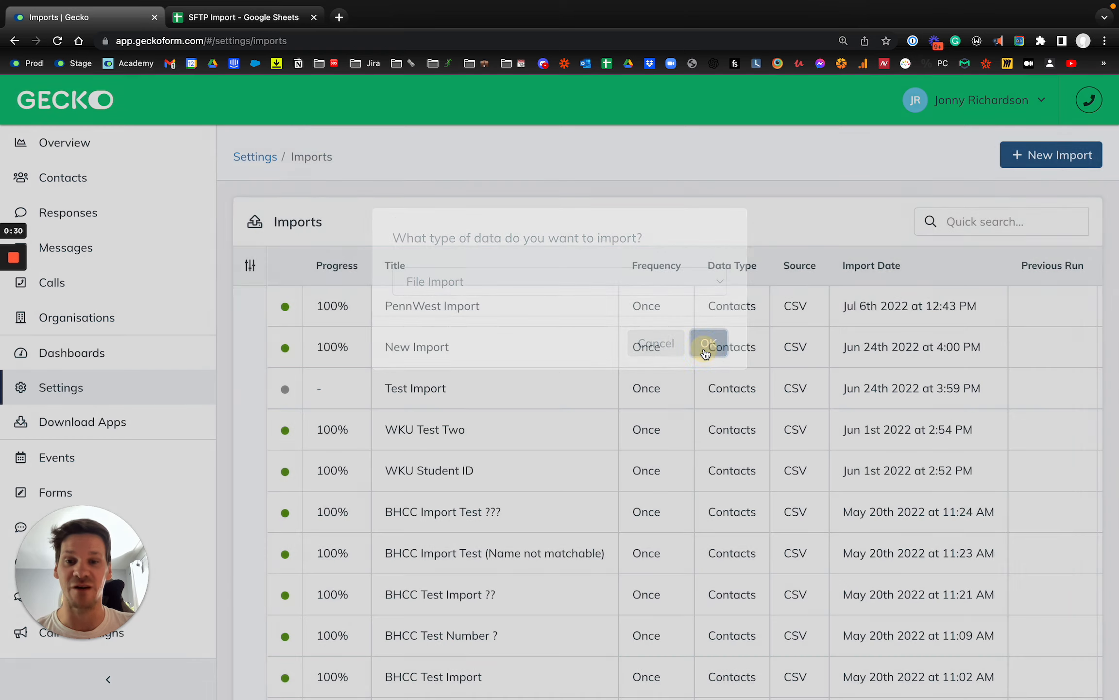
Enter 'SFTP Import Test' as the import title.
click(541, 316)
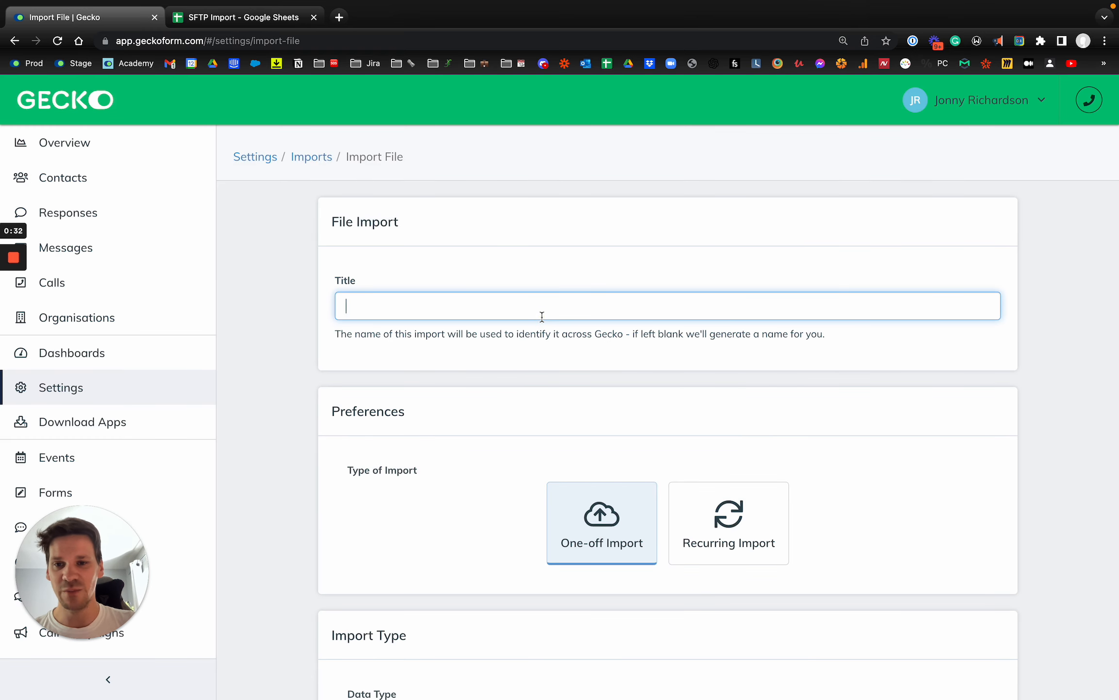
text(SFTP )
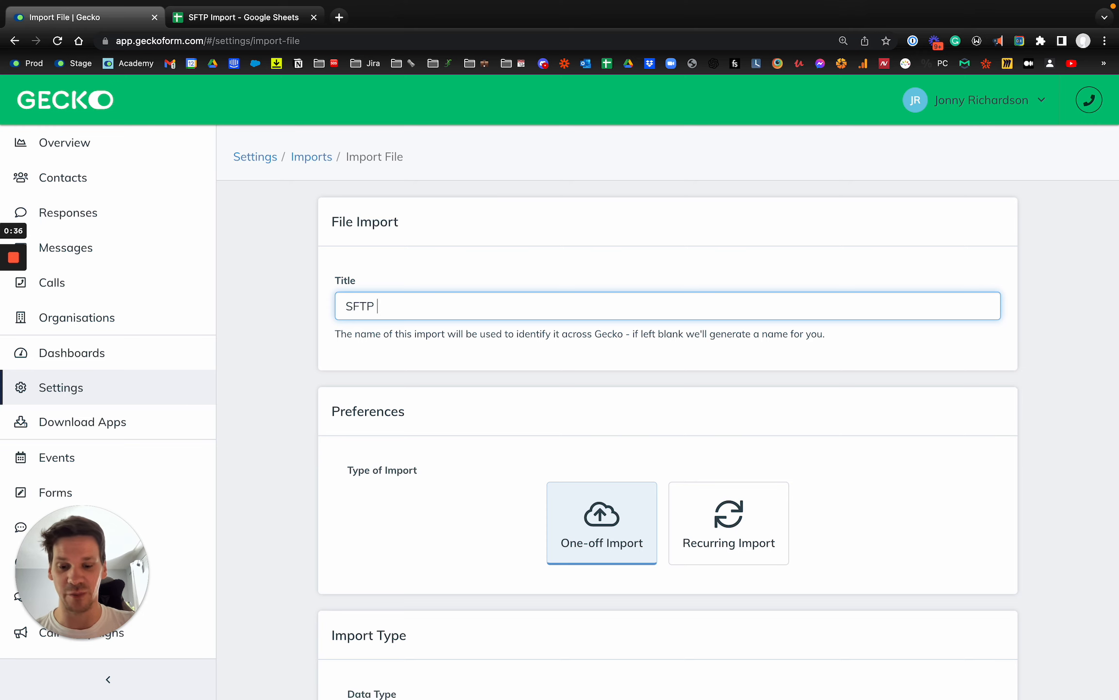
text(Import Test)
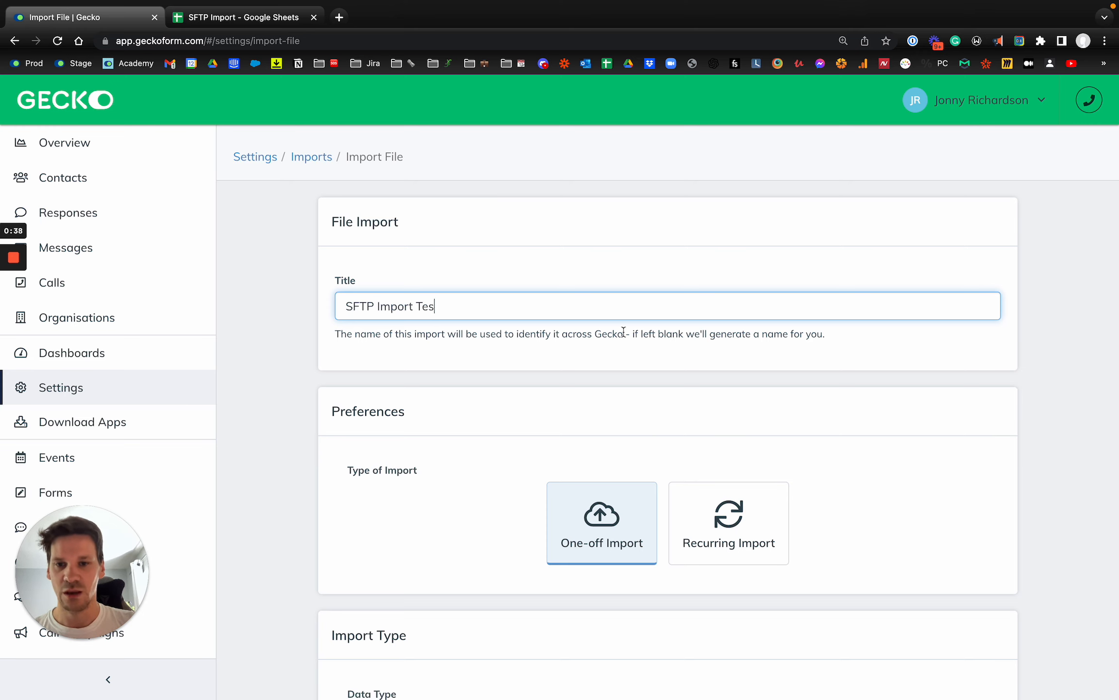
scroll(620, 426, down, 3)
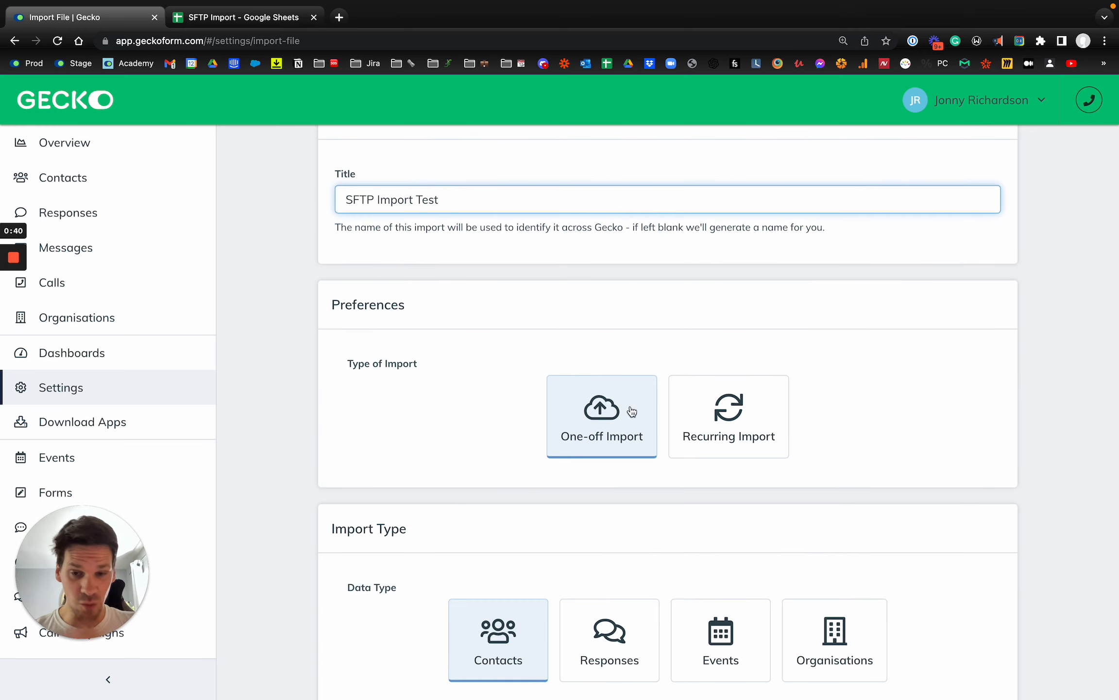
Switch the import to the Recurring Import option.
click(772, 413)
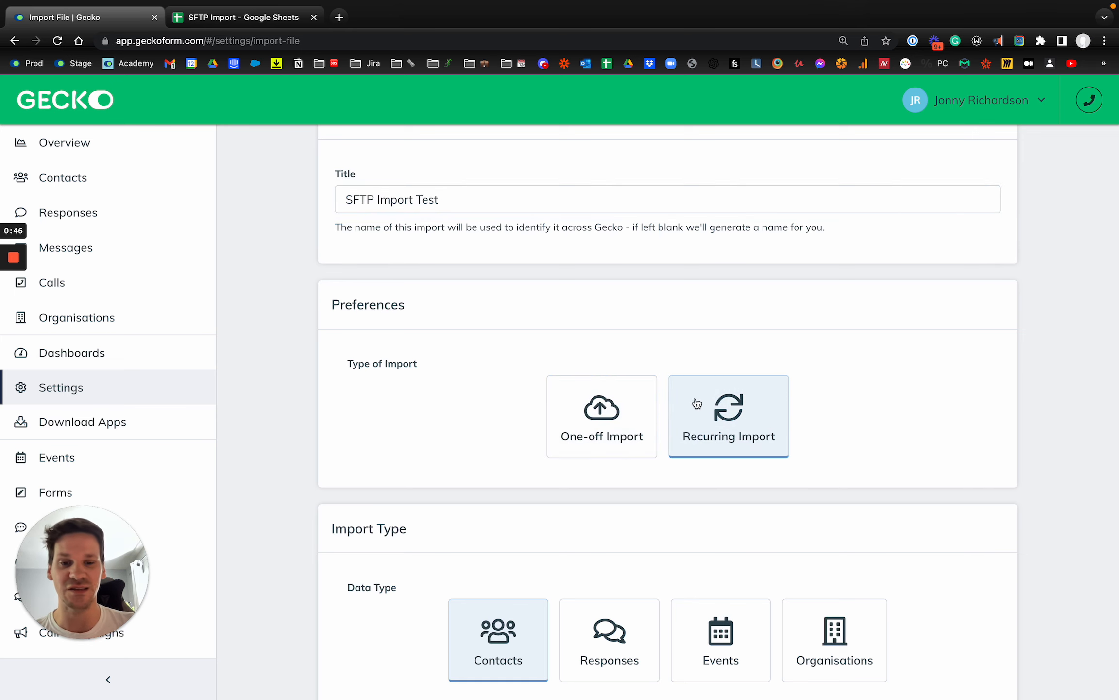
scroll(736, 422, down, 3)
scroll(737, 419, down, 3)
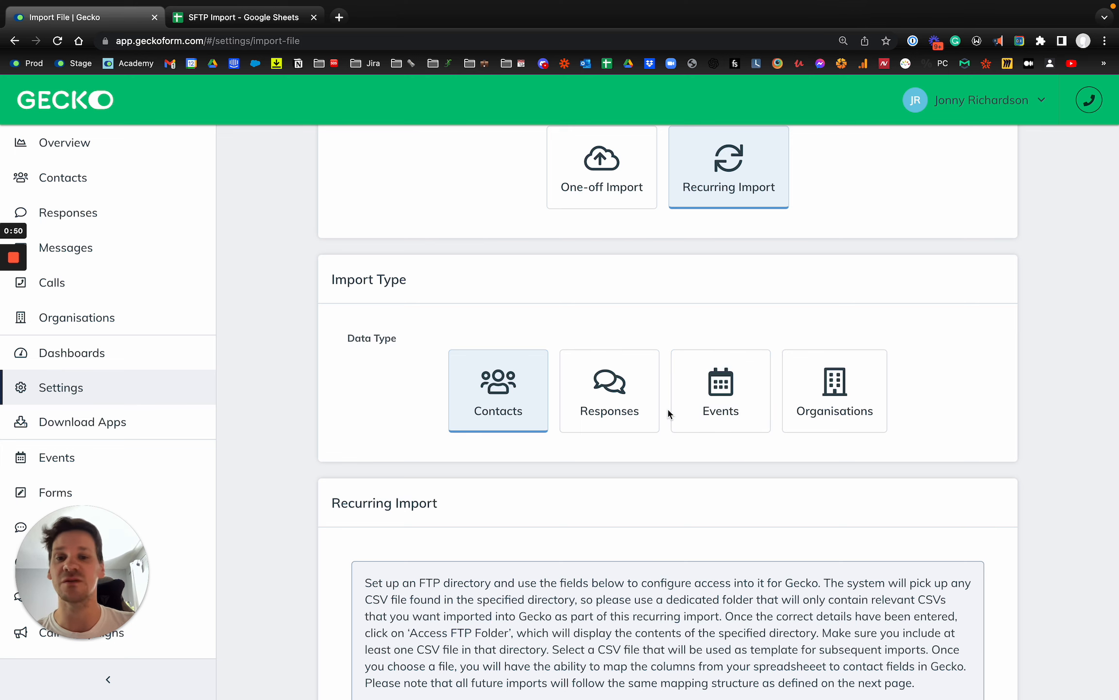
scroll(667, 412, up, 5)
scroll(661, 414, down, 5)
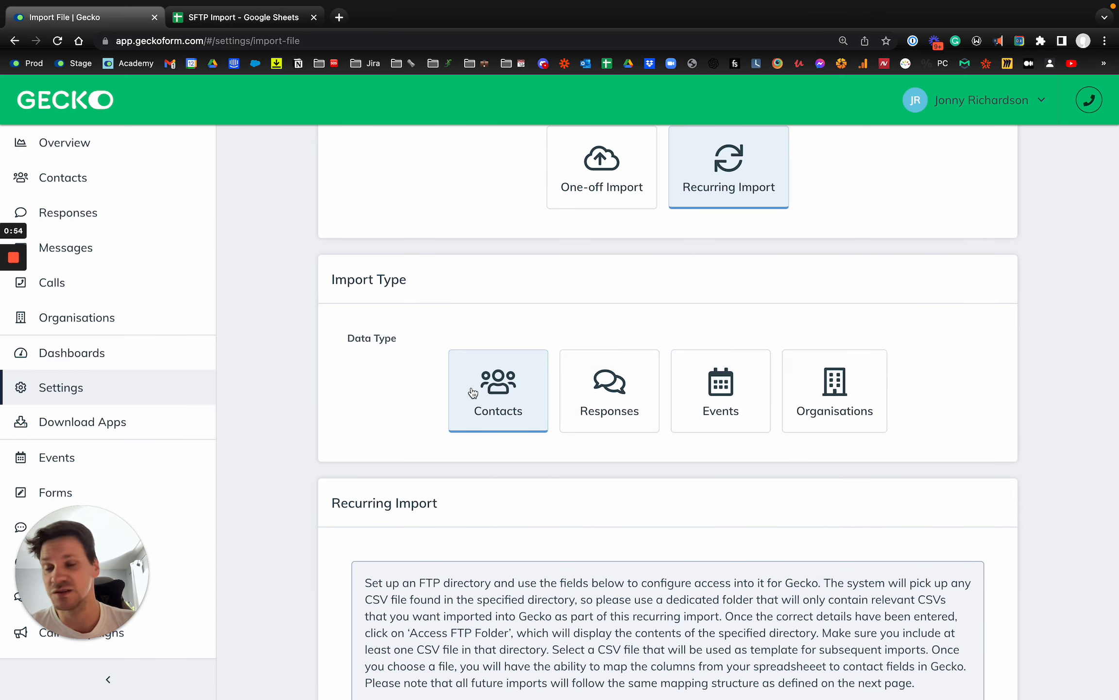
Keep Contacts as the only data type after trying Responses, Events and Organisations.
click(629, 412)
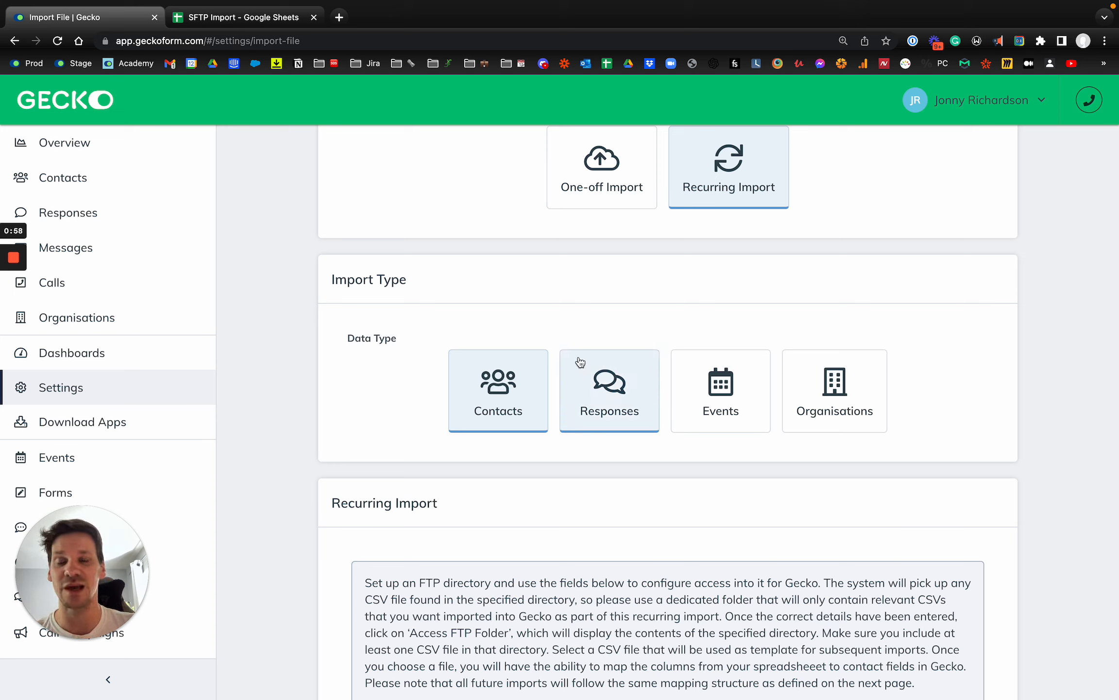
click(641, 378)
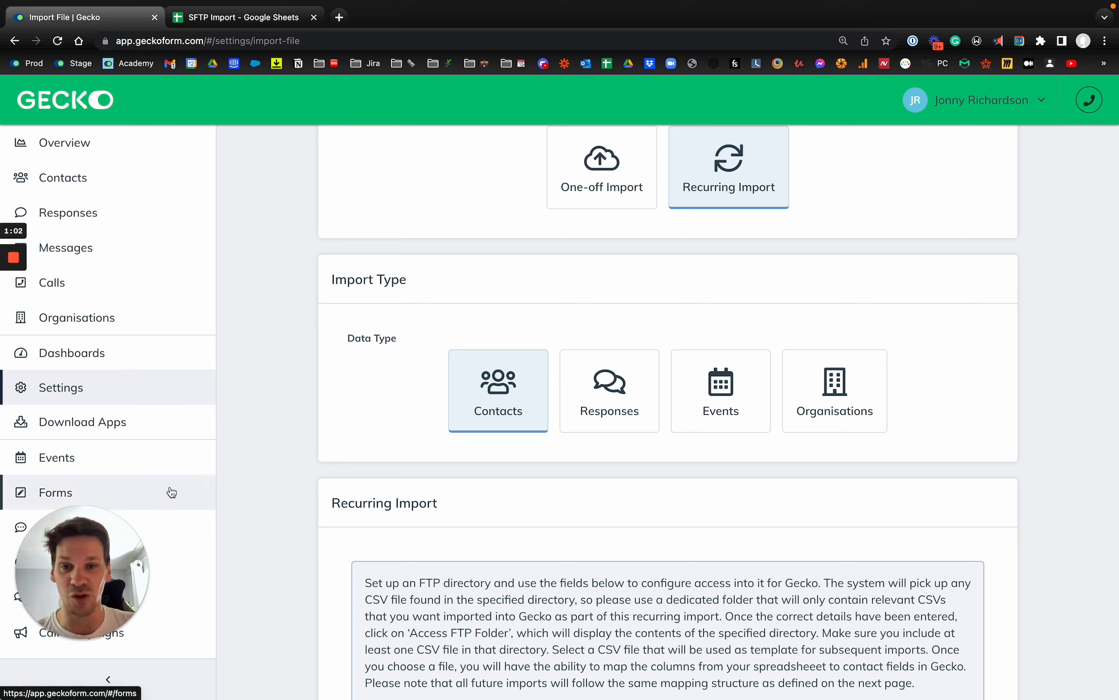
click(755, 422)
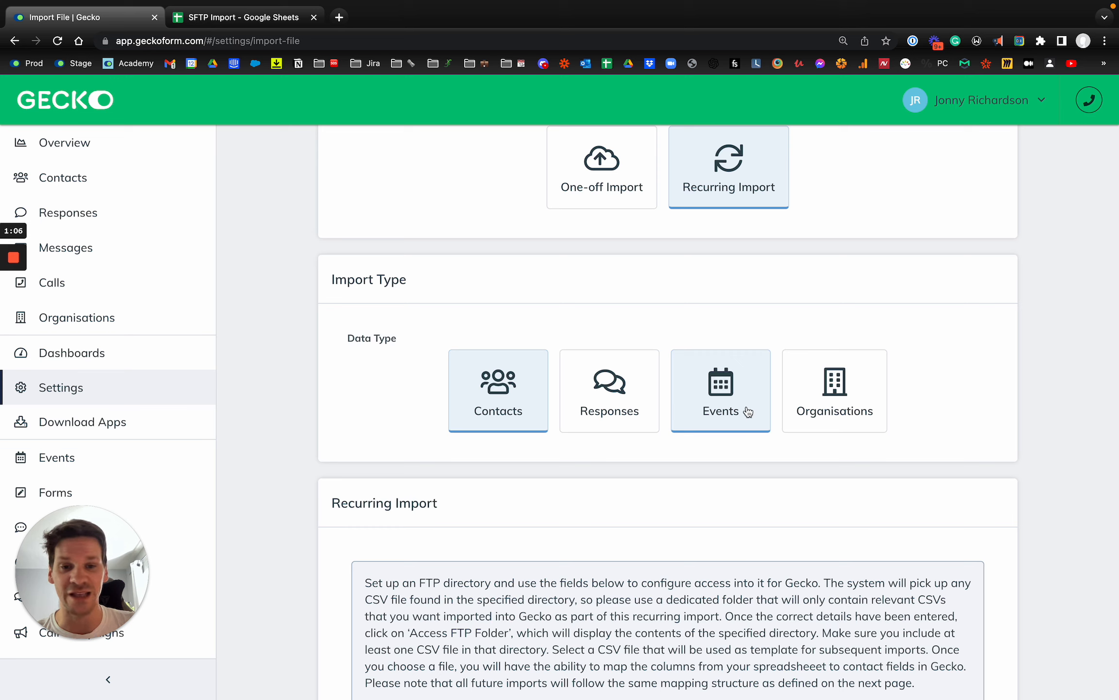
click(715, 409)
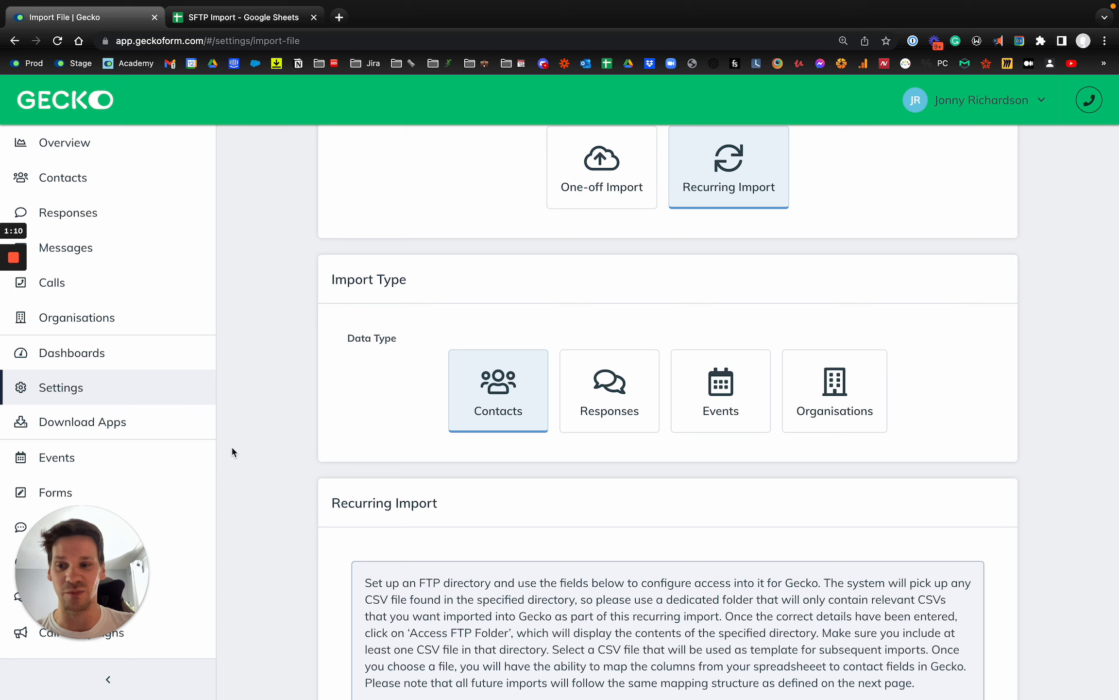
click(842, 420)
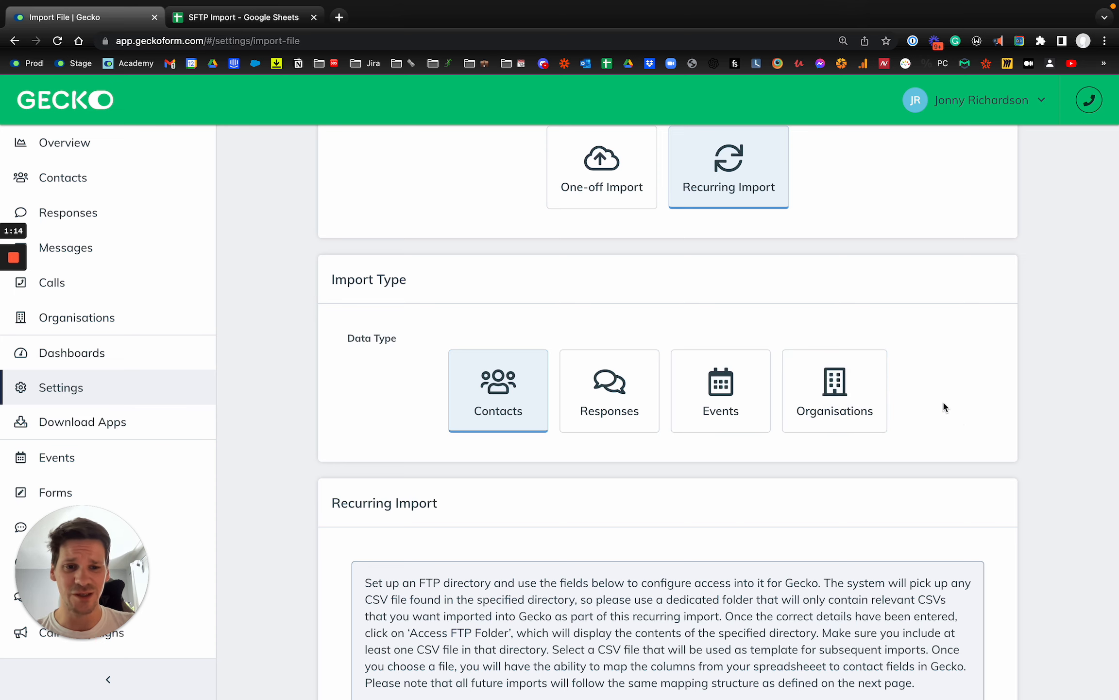
scroll(957, 416, up, 5)
scroll(646, 449, down, 5)
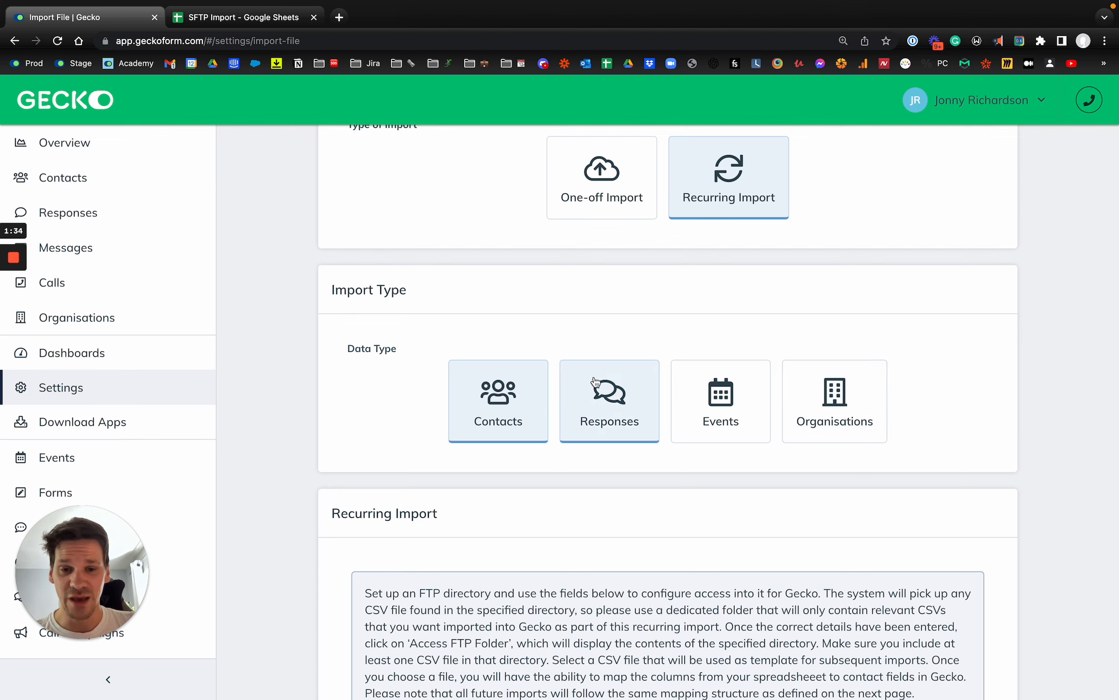
scroll(583, 383, down, 1)
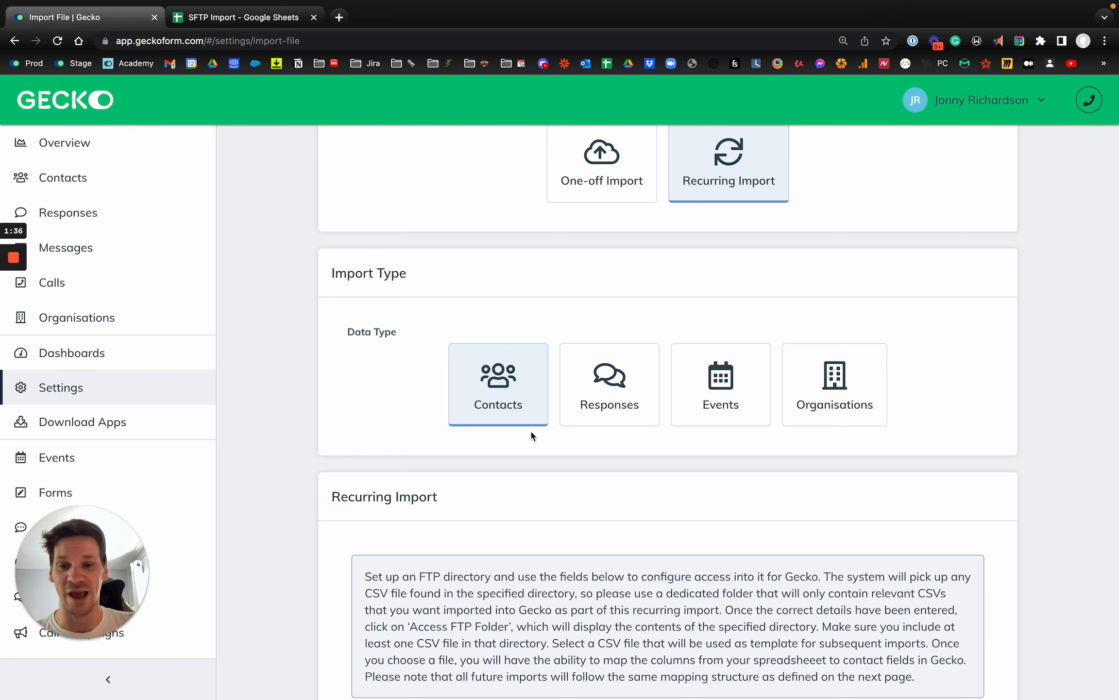
scroll(538, 445, down, 9)
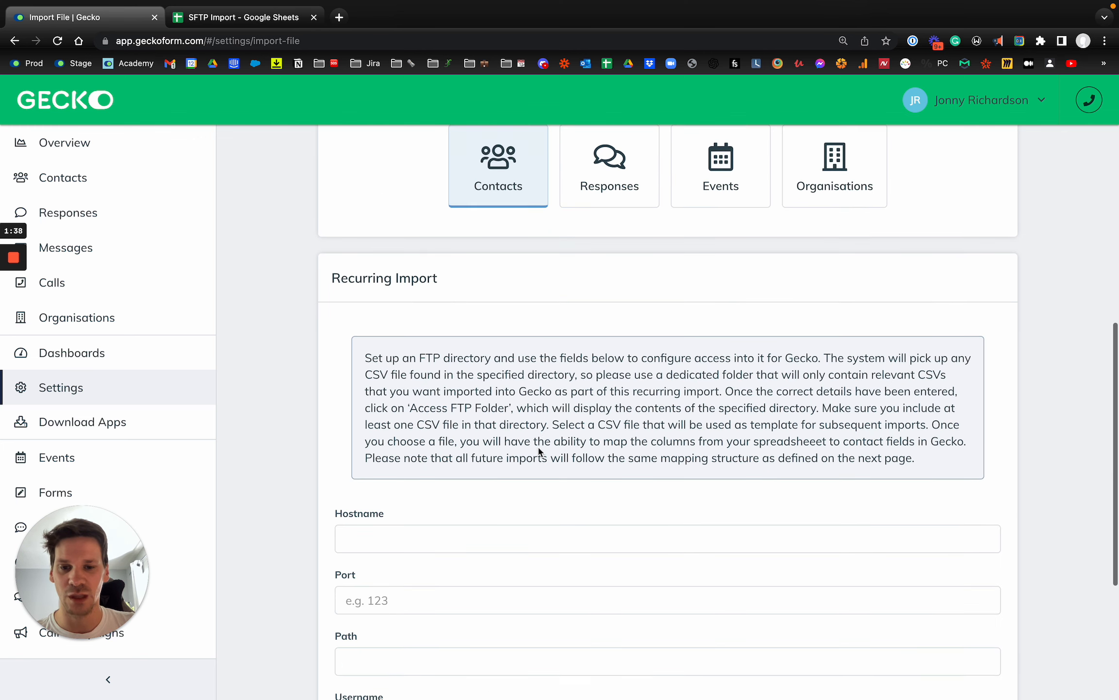
Set the hostname to the saved EU server sftp-eu.geckoform.com and the port to 22.
click(431, 311)
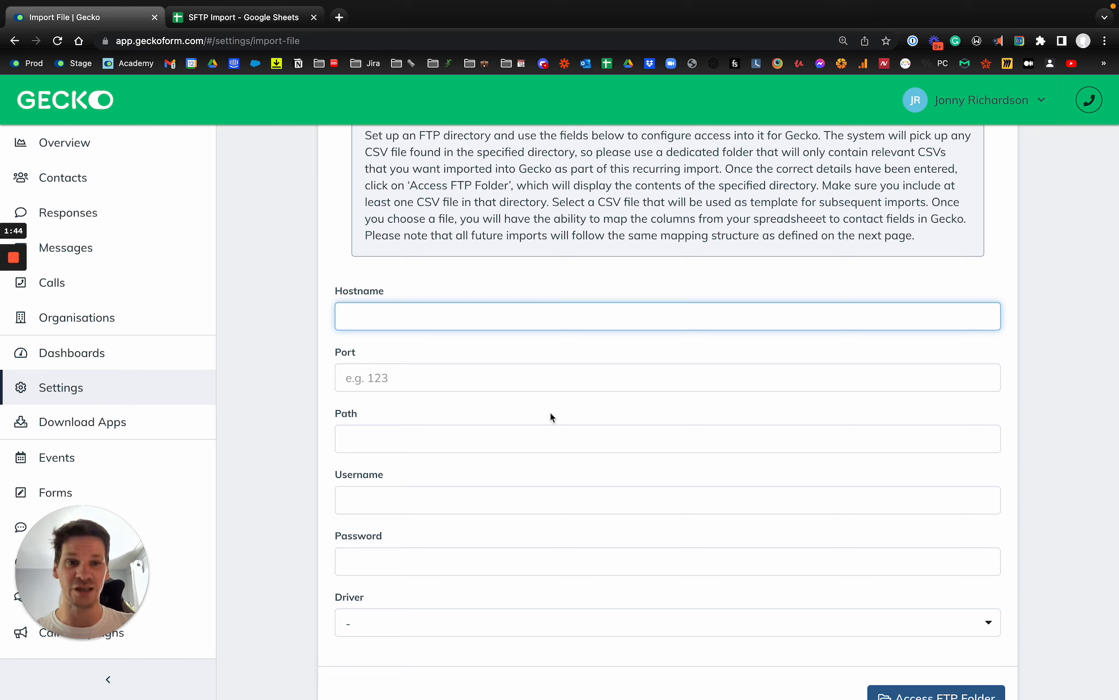
key(super+shift+x)
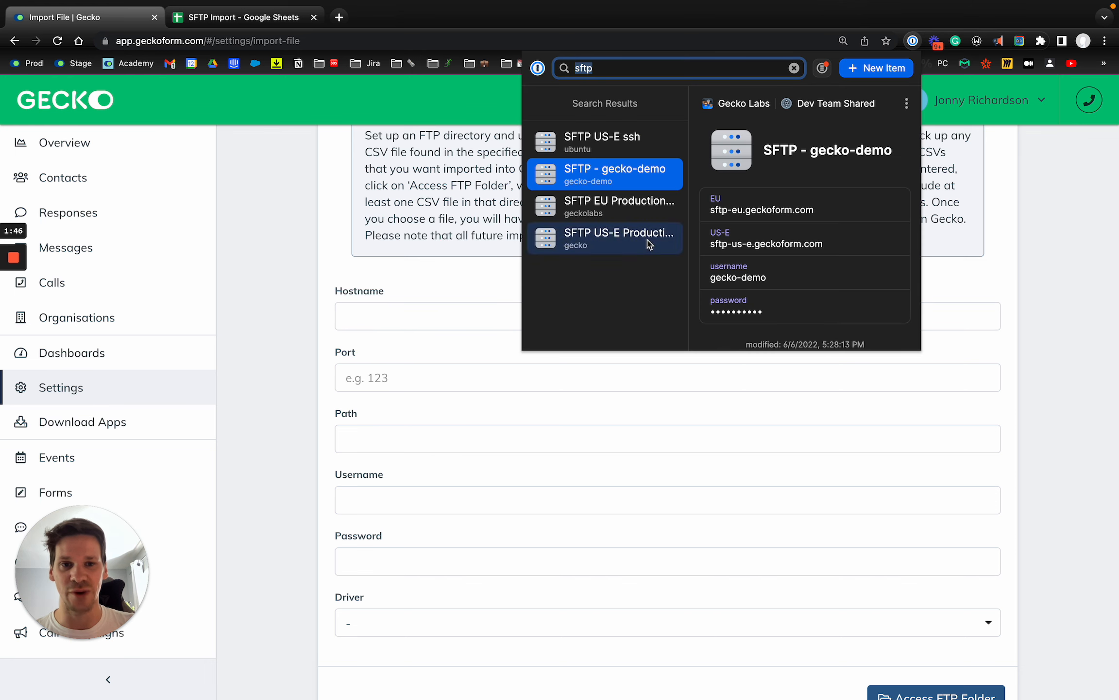
click(865, 214)
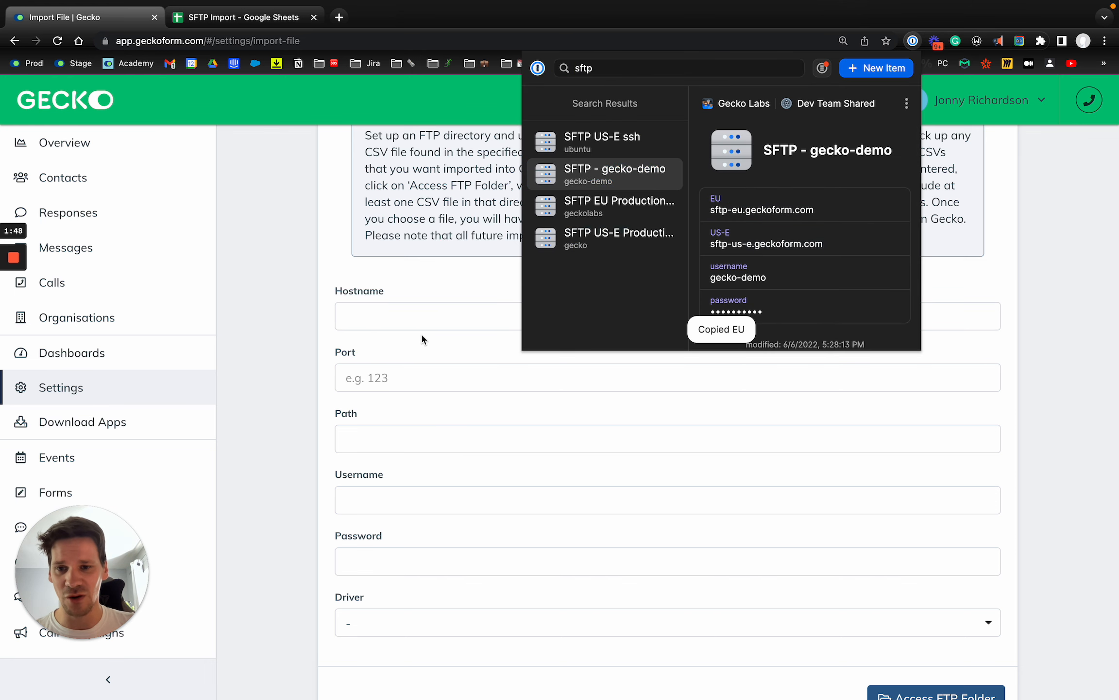
click(430, 320)
key(super+v)
key(super+a)
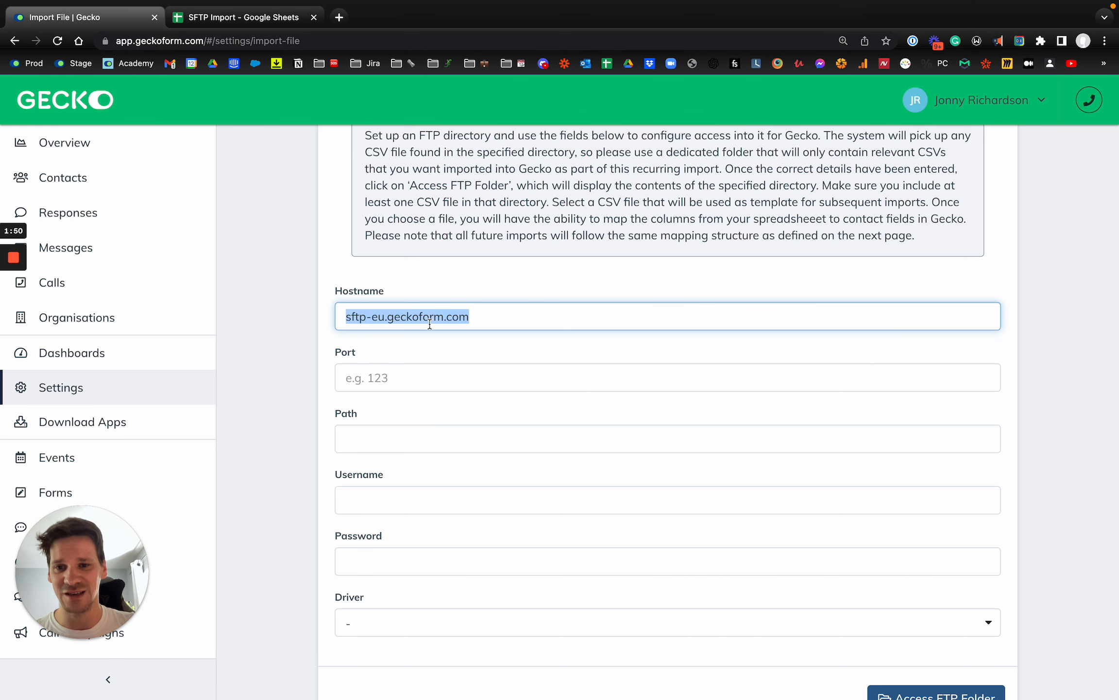
click(400, 373)
text(22)
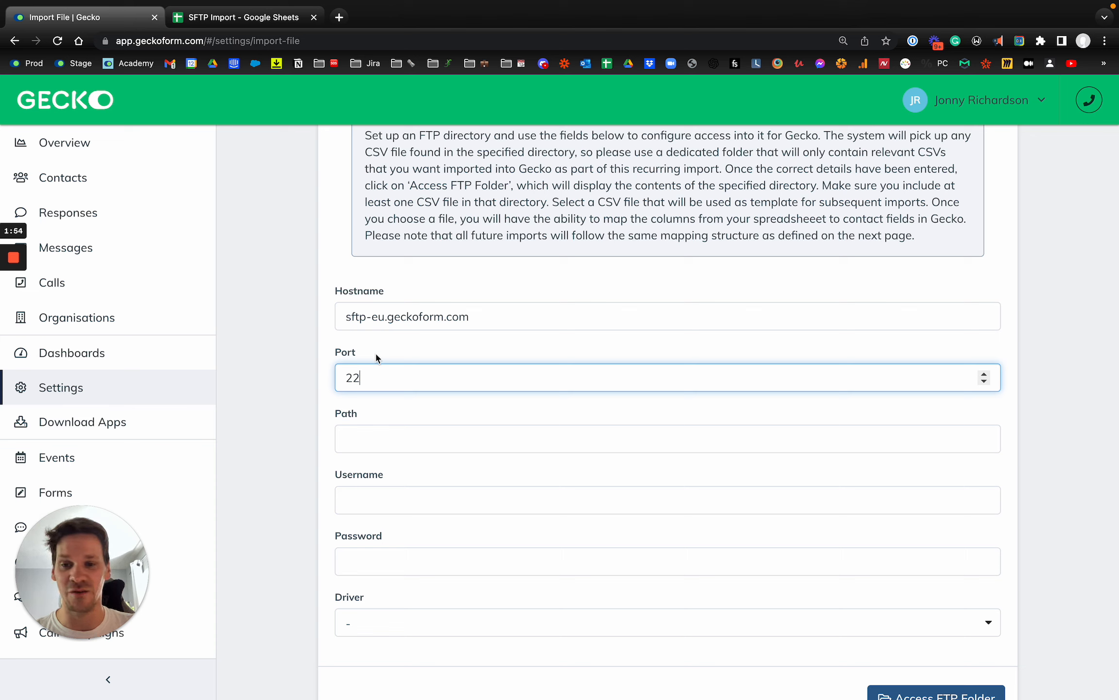
Paste the saved SFTP username and password from 1Password into their fields.
click(375, 445)
key(super+shift+x)
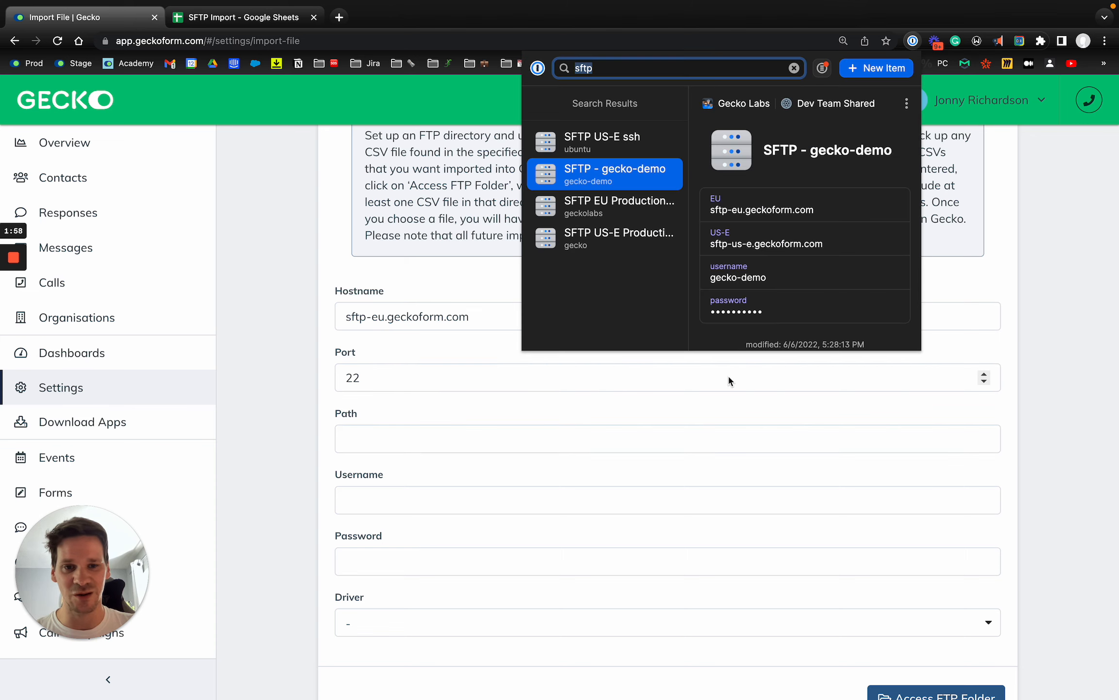
click(856, 273)
click(401, 505)
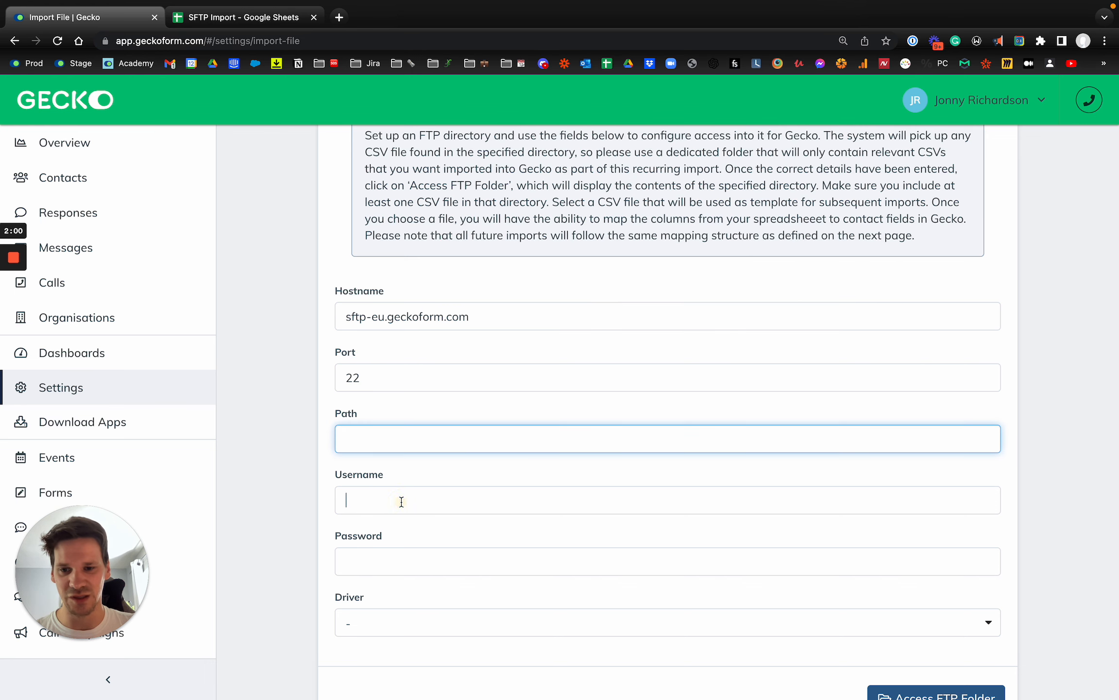
click(400, 500)
key(super+v)
key(super+shift+x)
click(856, 307)
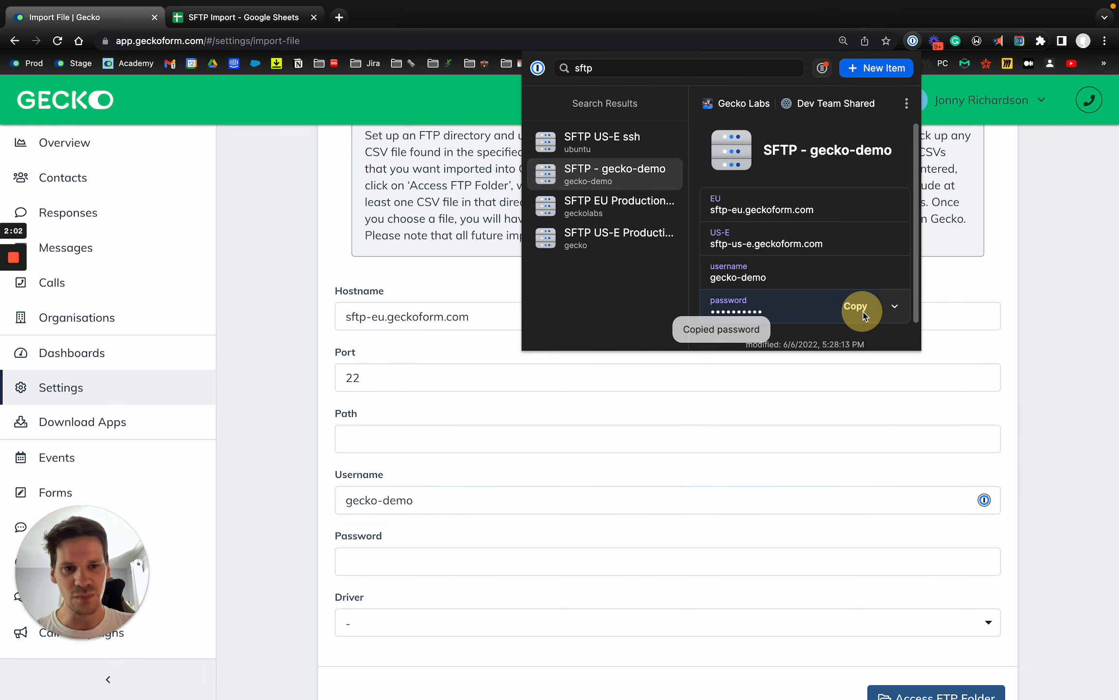
click(460, 549)
click(408, 564)
key(super+v)
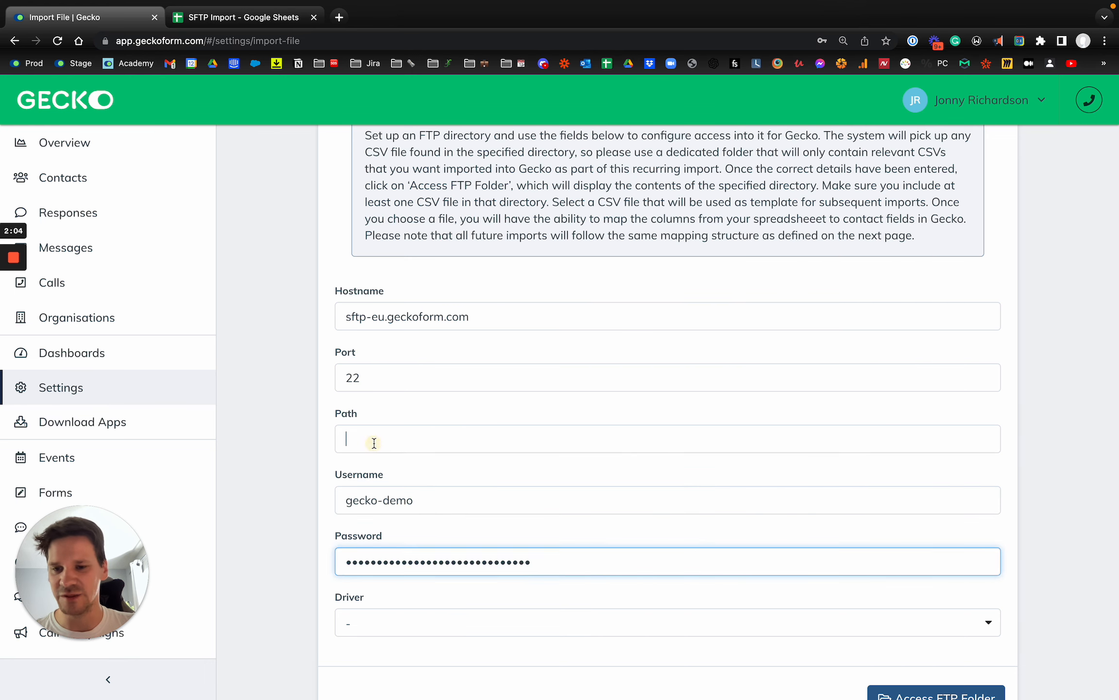
Set the folder path to /uploads/.
click(445, 439)
text(/uploads/)
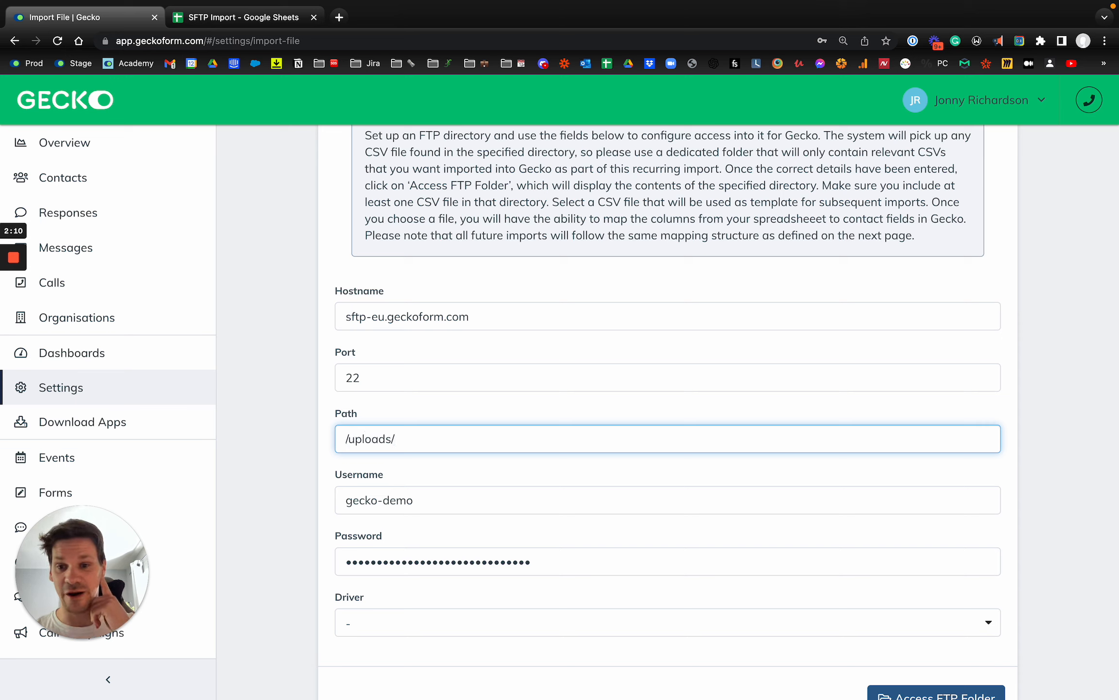
scroll(440, 463, down, 2)
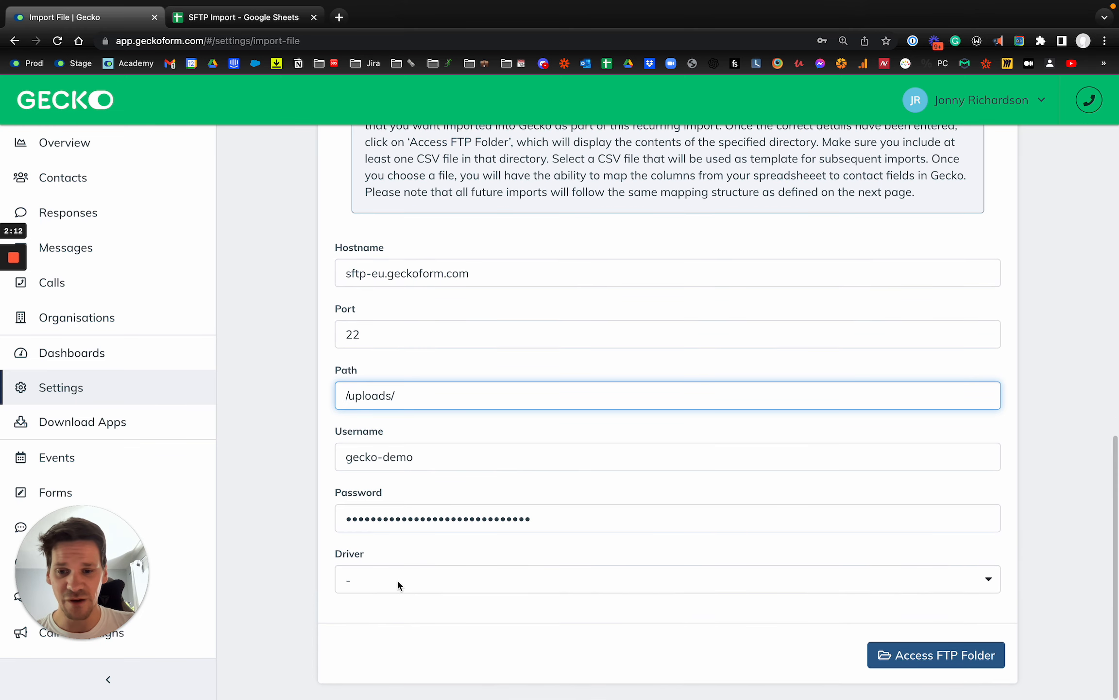
Choose SFTP as the driver and access the FTP folder.
click(397, 579)
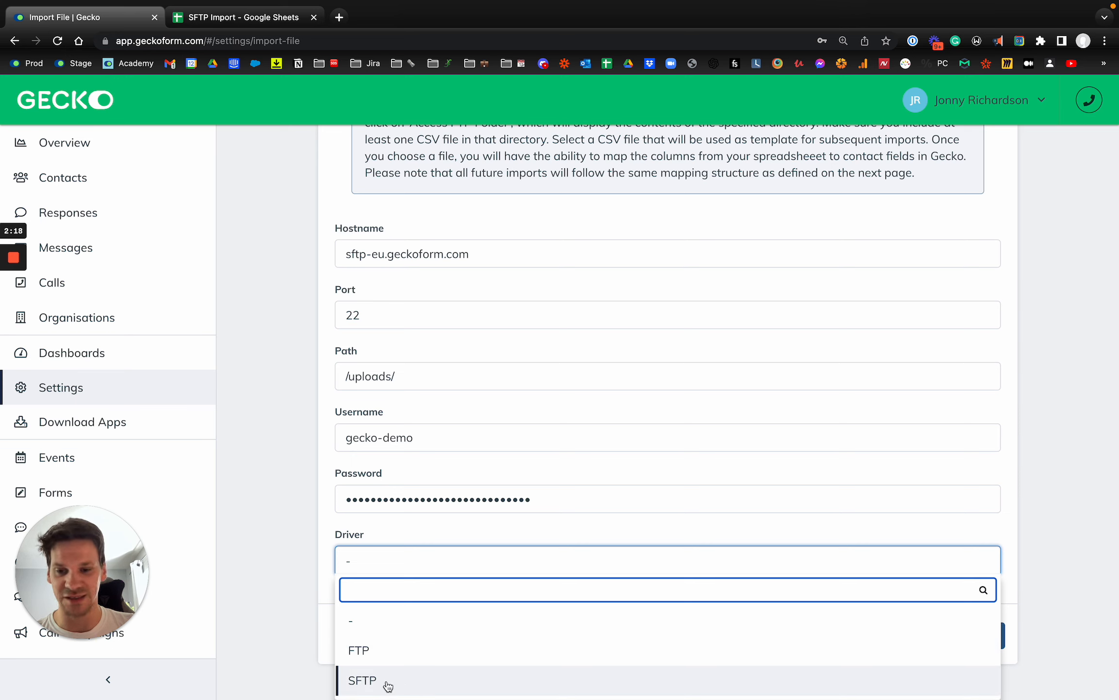
click(389, 682)
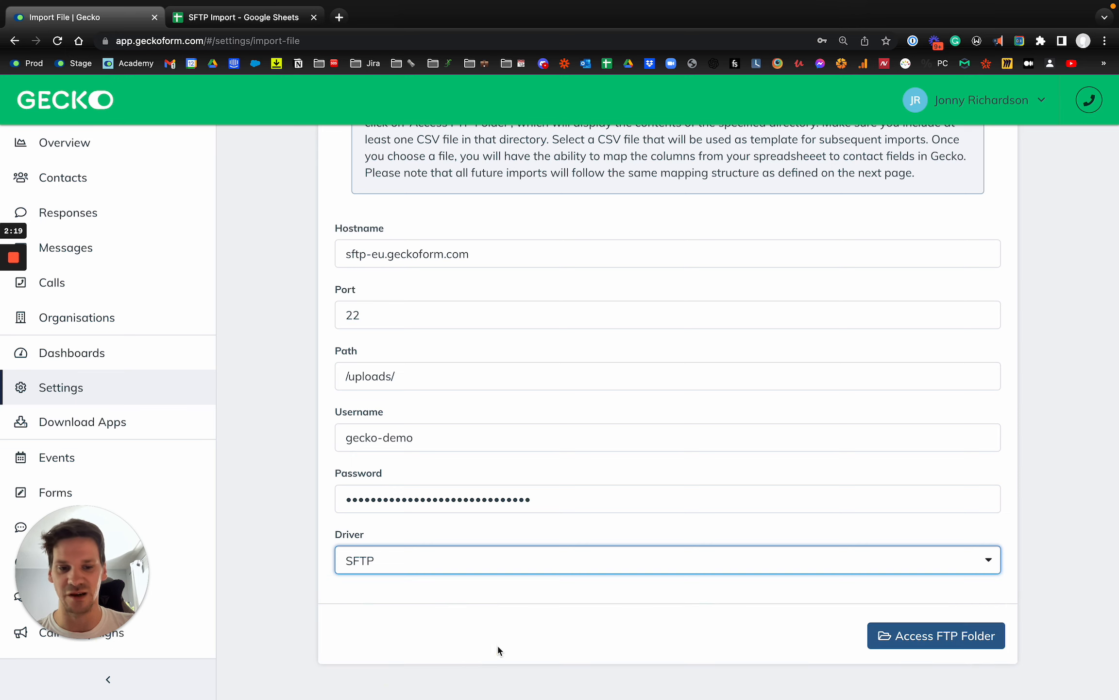
click(954, 645)
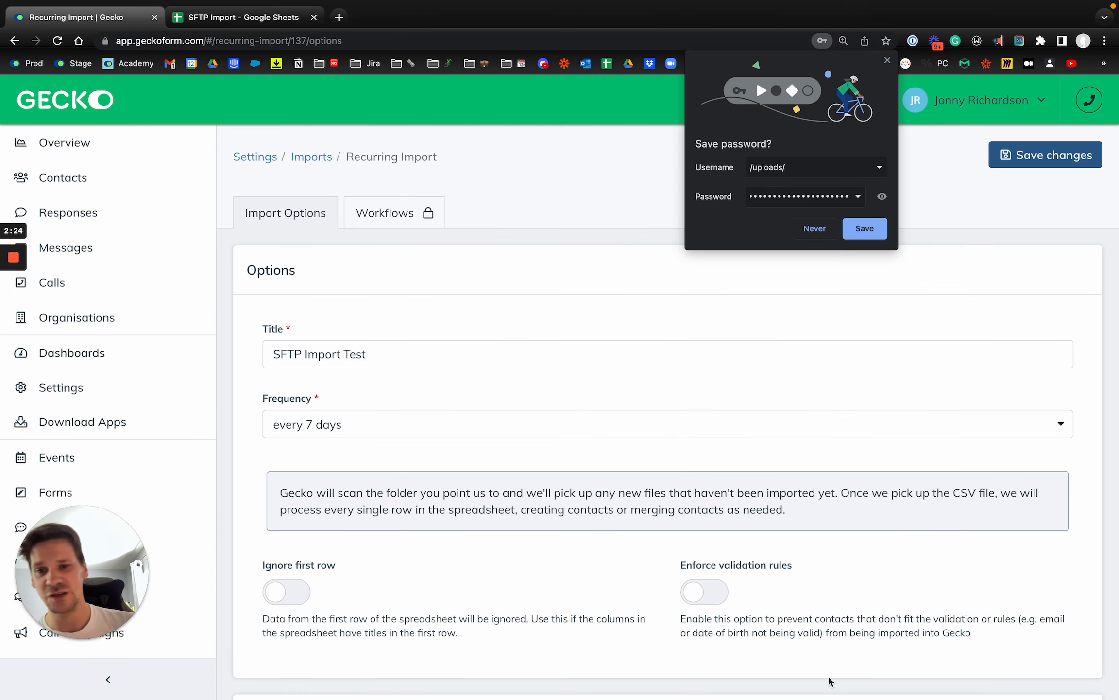
Change the import frequency from every 7 days to every hour.
click(887, 60)
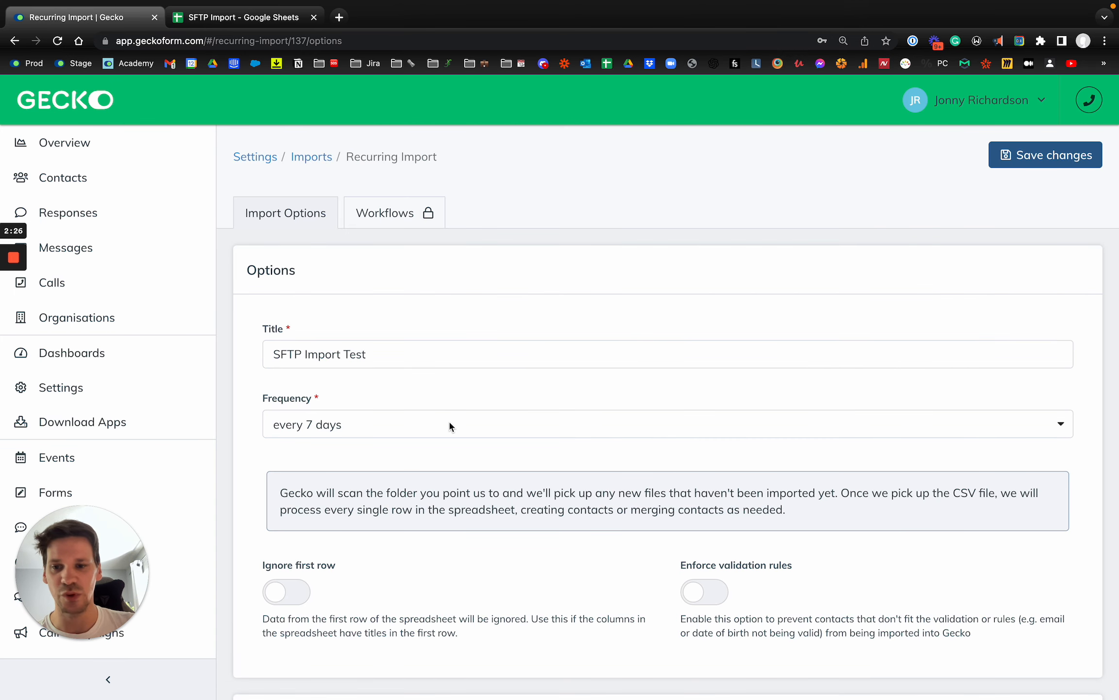
scroll(373, 471, down, 1)
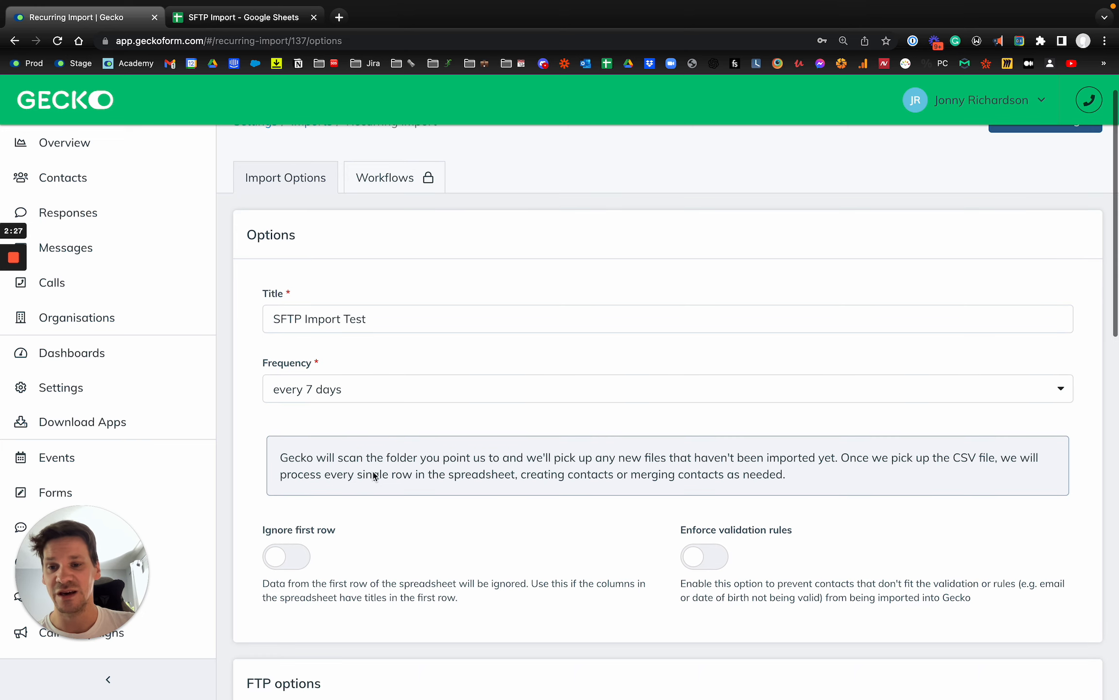
click(327, 396)
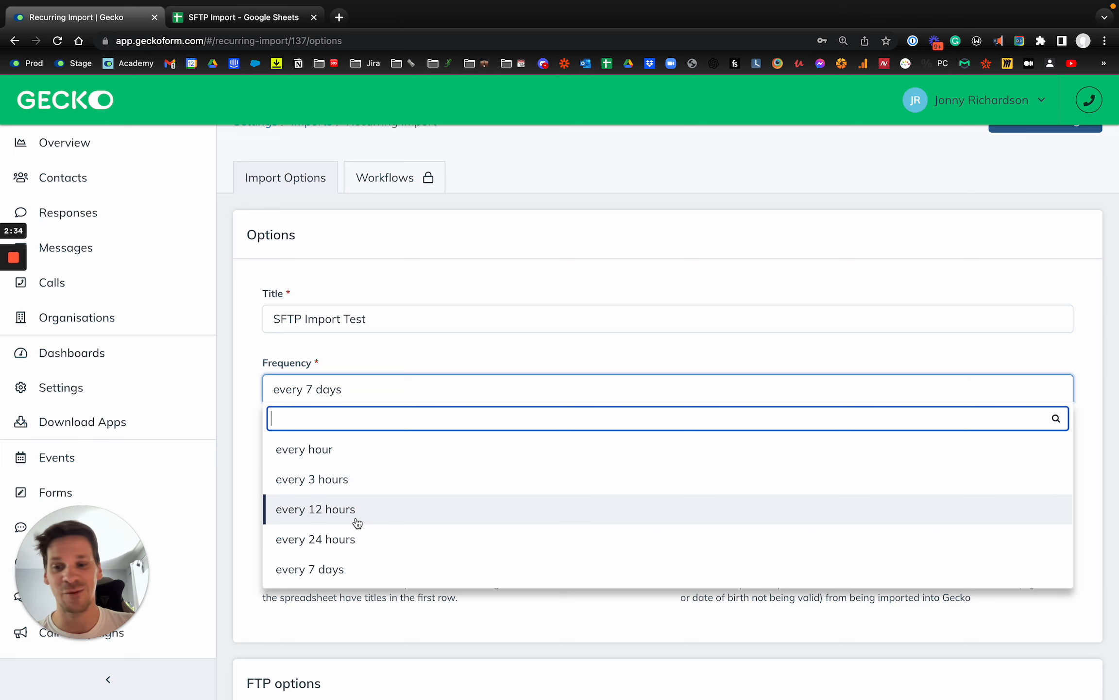
click(455, 375)
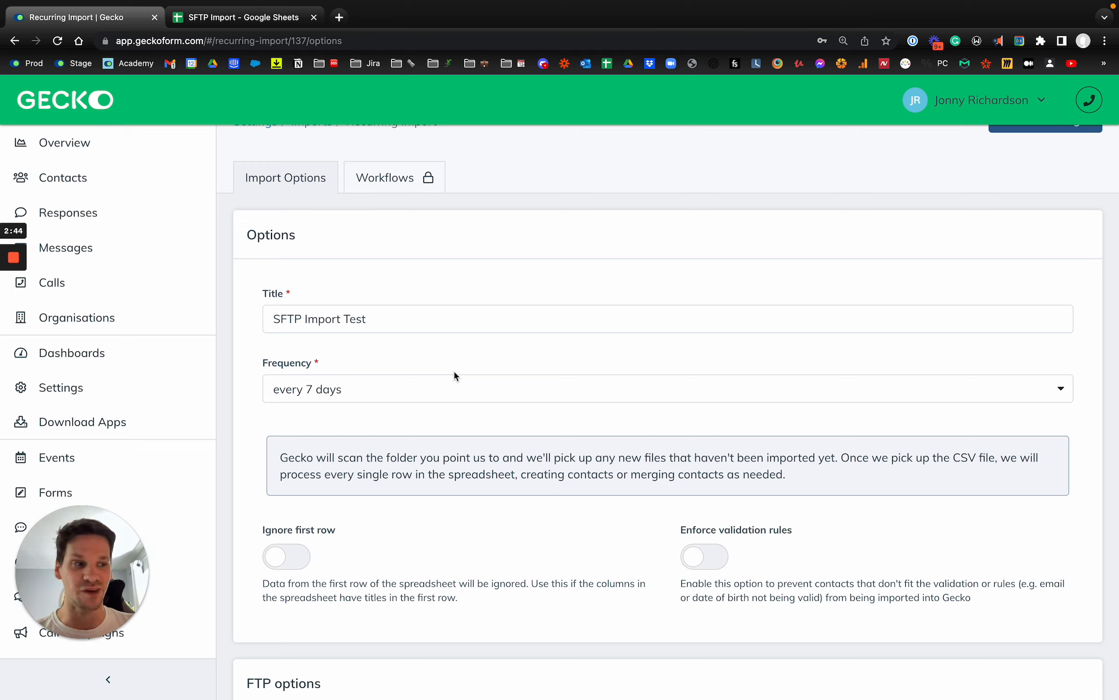
click(452, 374)
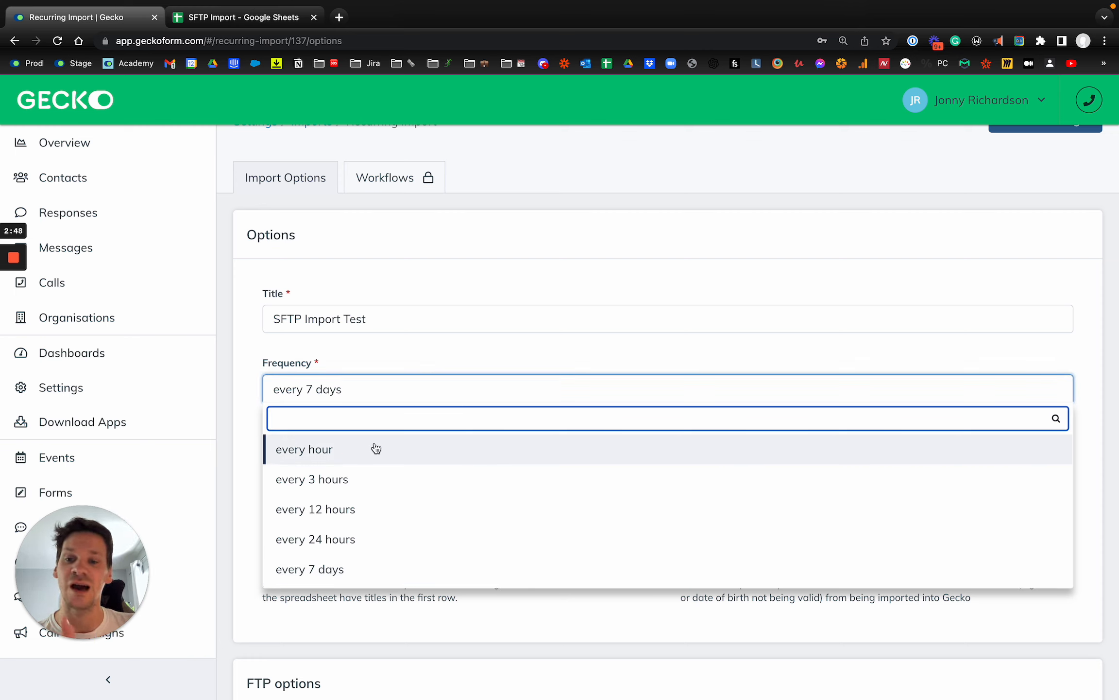
click(338, 449)
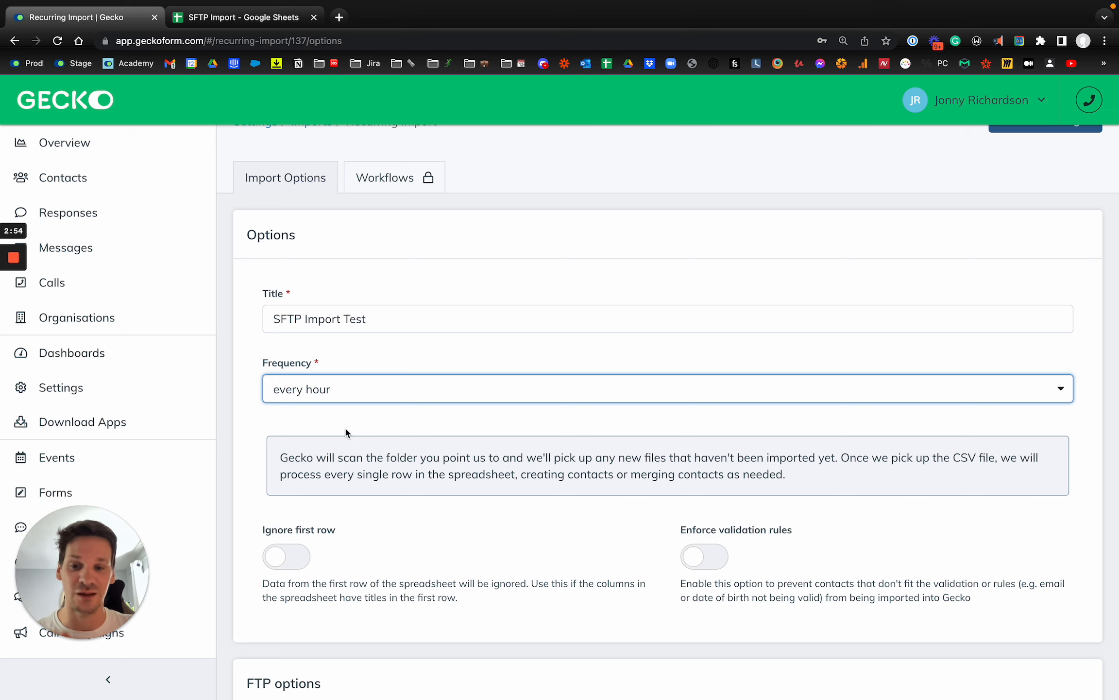
scroll(346, 431, down, 5)
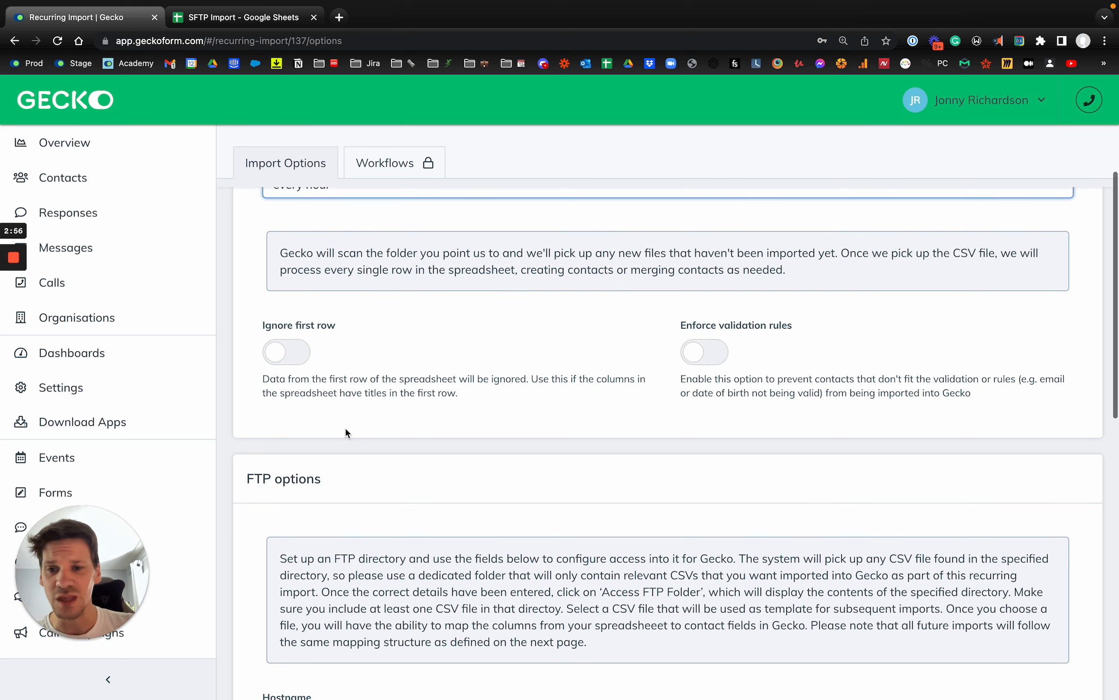
click(297, 355)
click(298, 355)
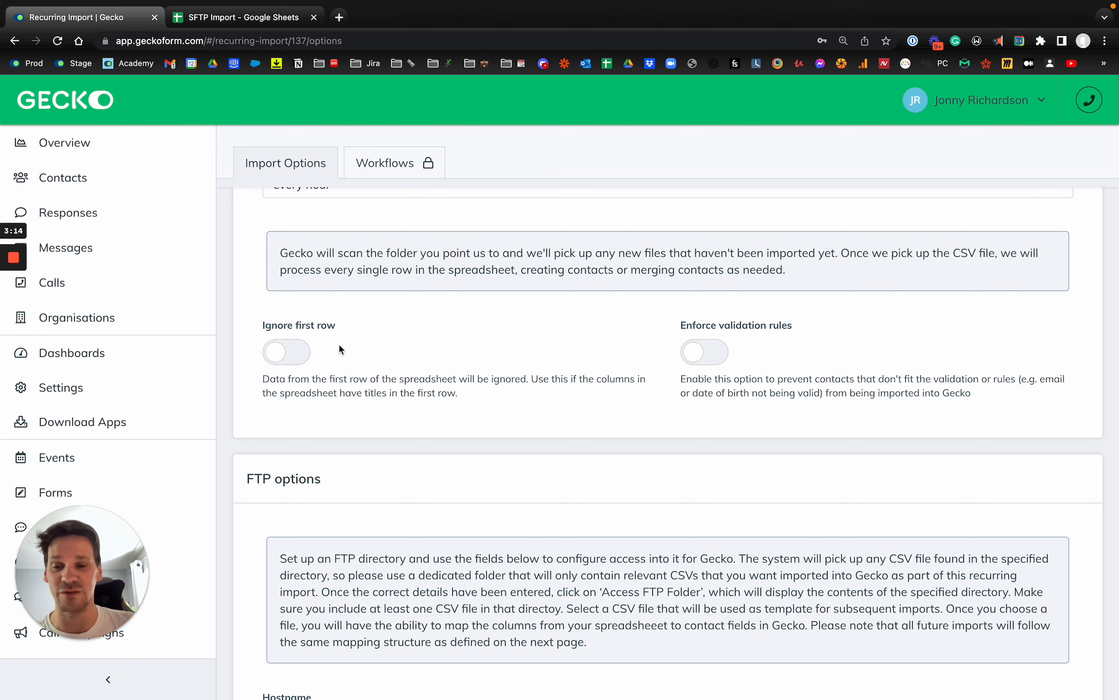
scroll(325, 343, up, 2)
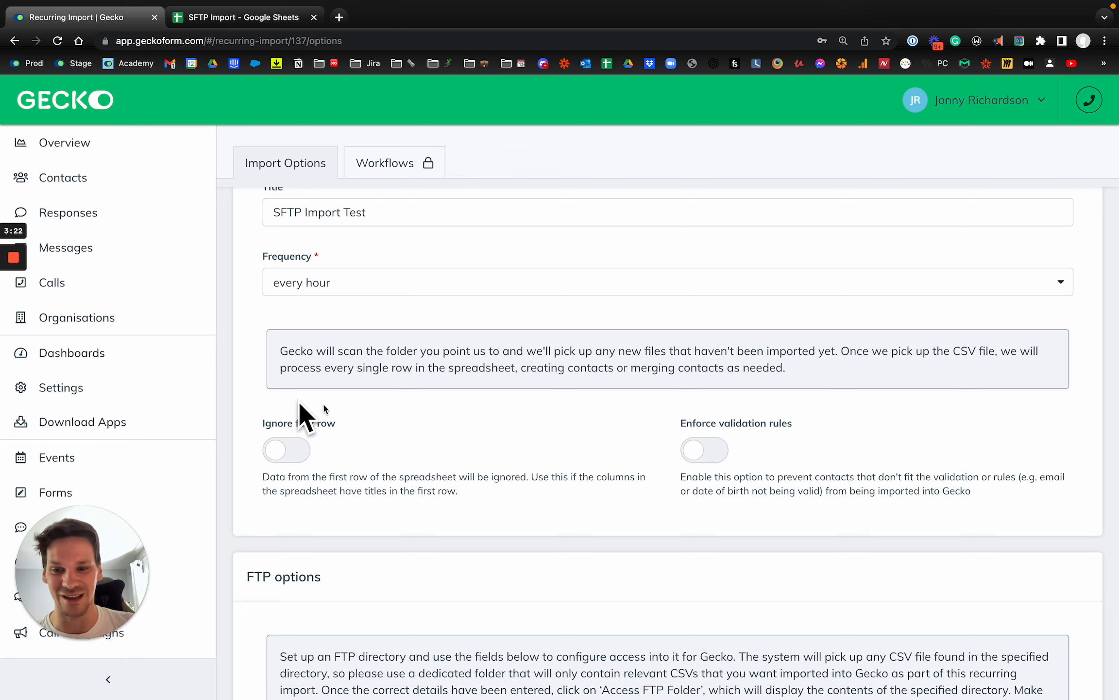
scroll(664, 448, down, 1)
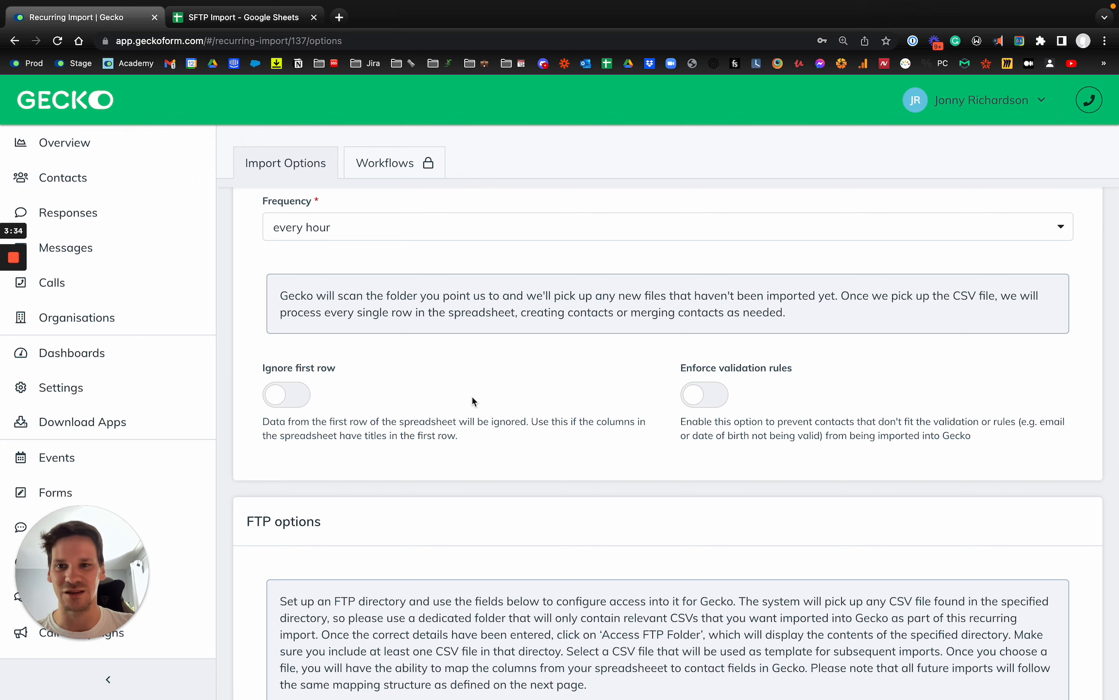
scroll(471, 394, down, 8)
scroll(472, 401, down, 7)
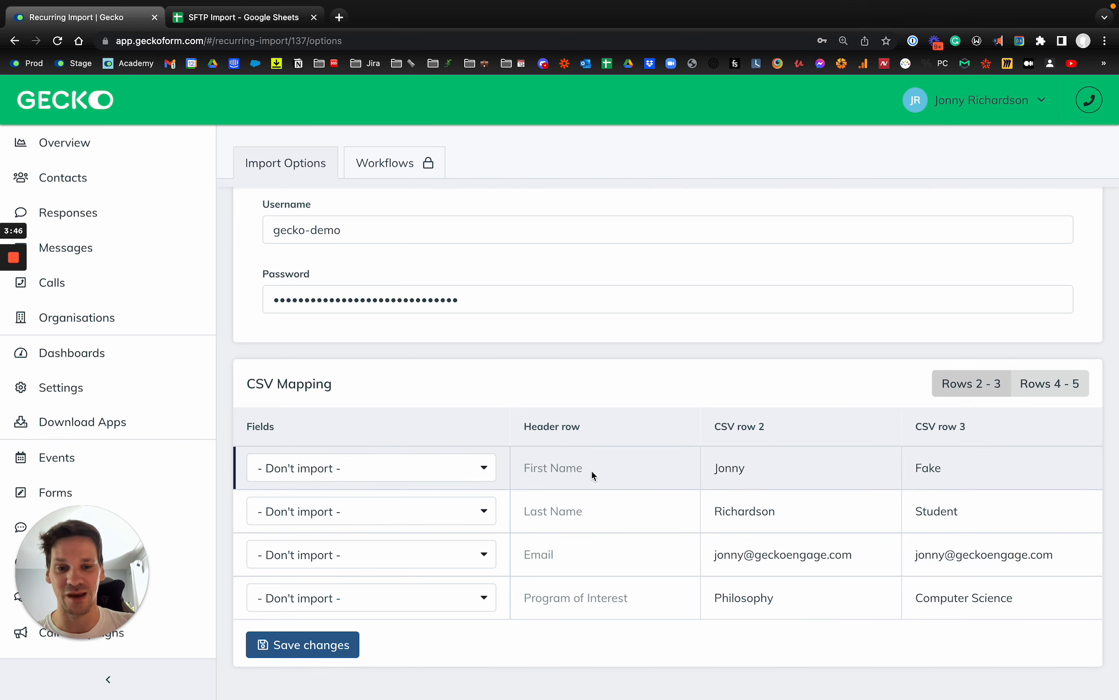
click(200, 18)
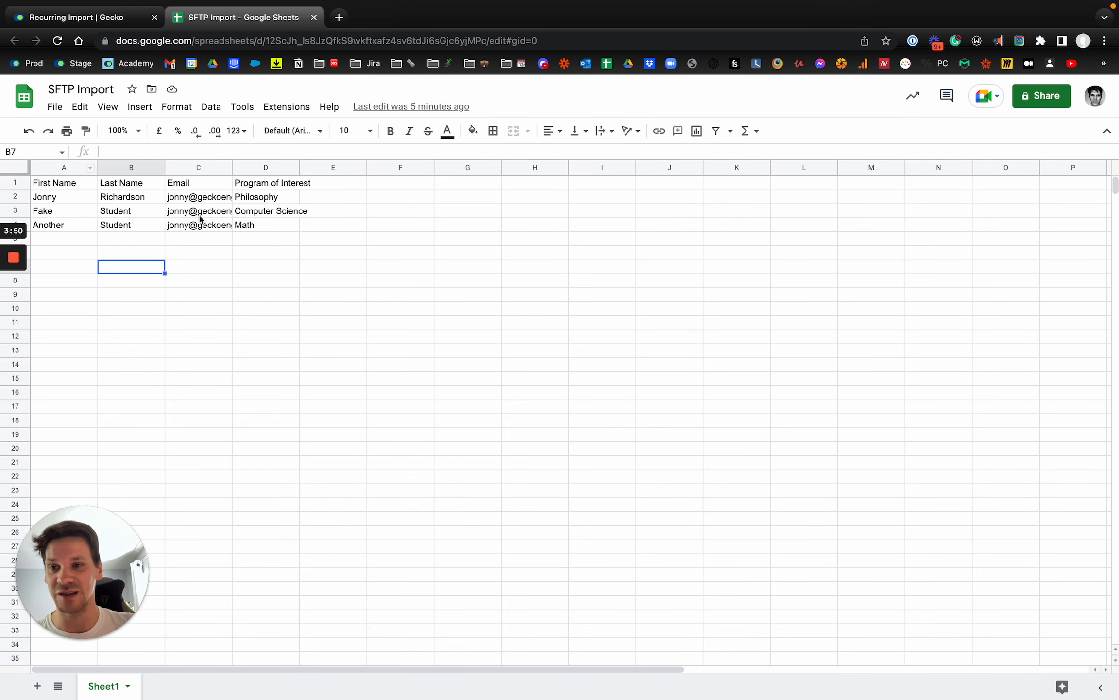
click(12, 184)
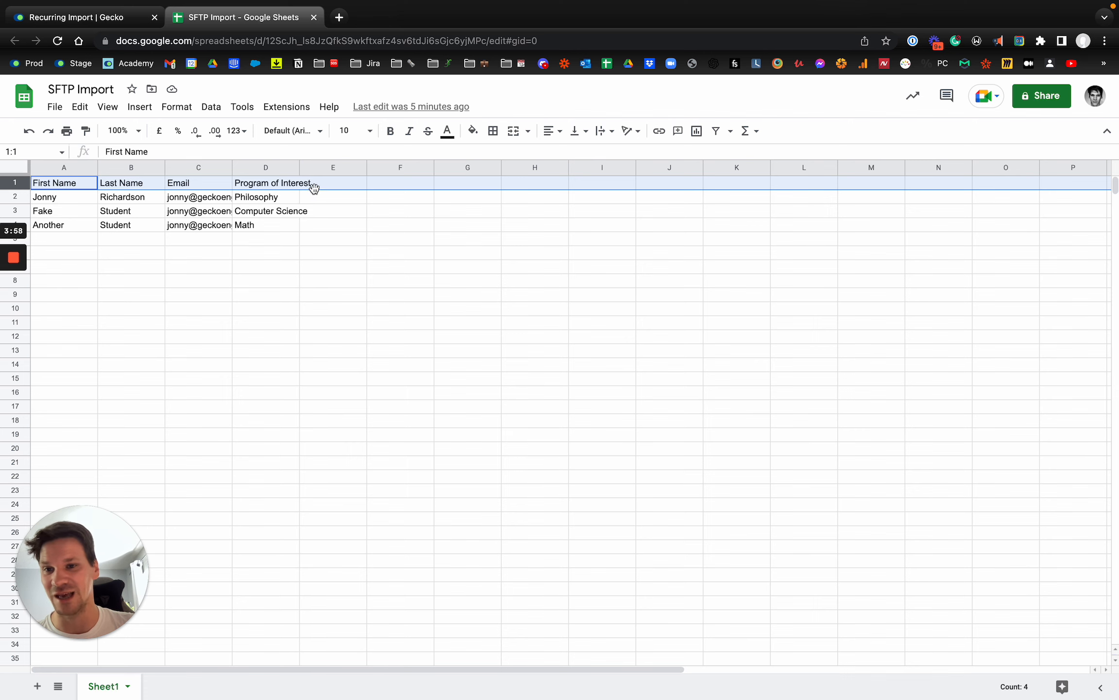
click(101, 18)
scroll(296, 394, up, 15)
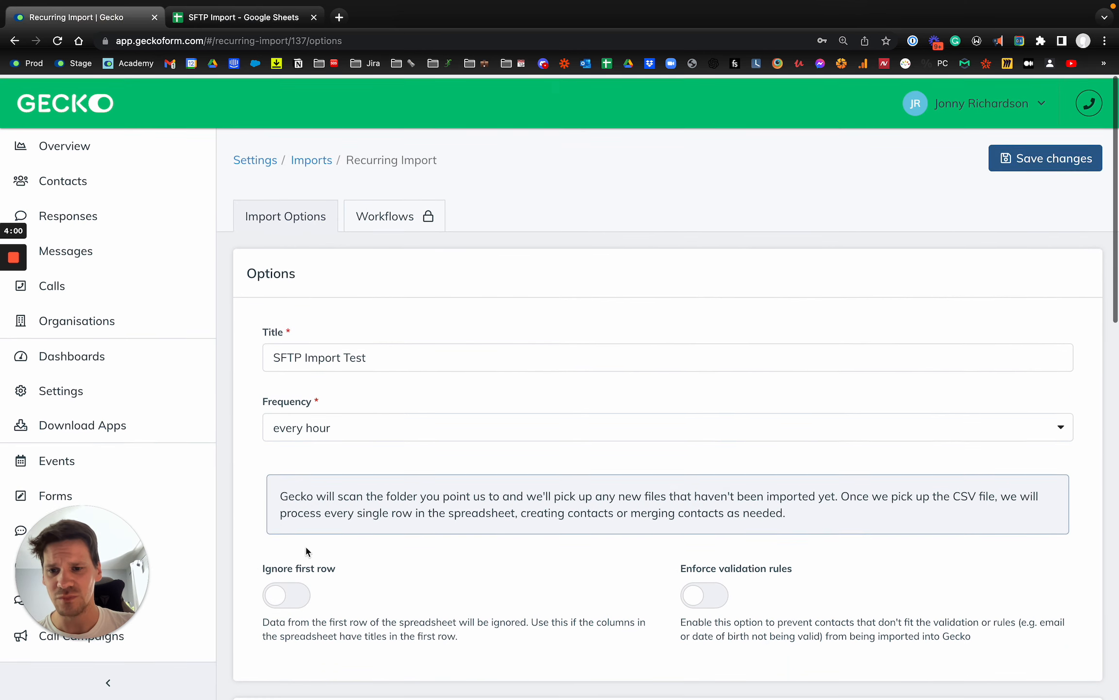
Switch on Ignore first row so the CSV header row is skipped.
click(296, 596)
scroll(492, 569, down, 10)
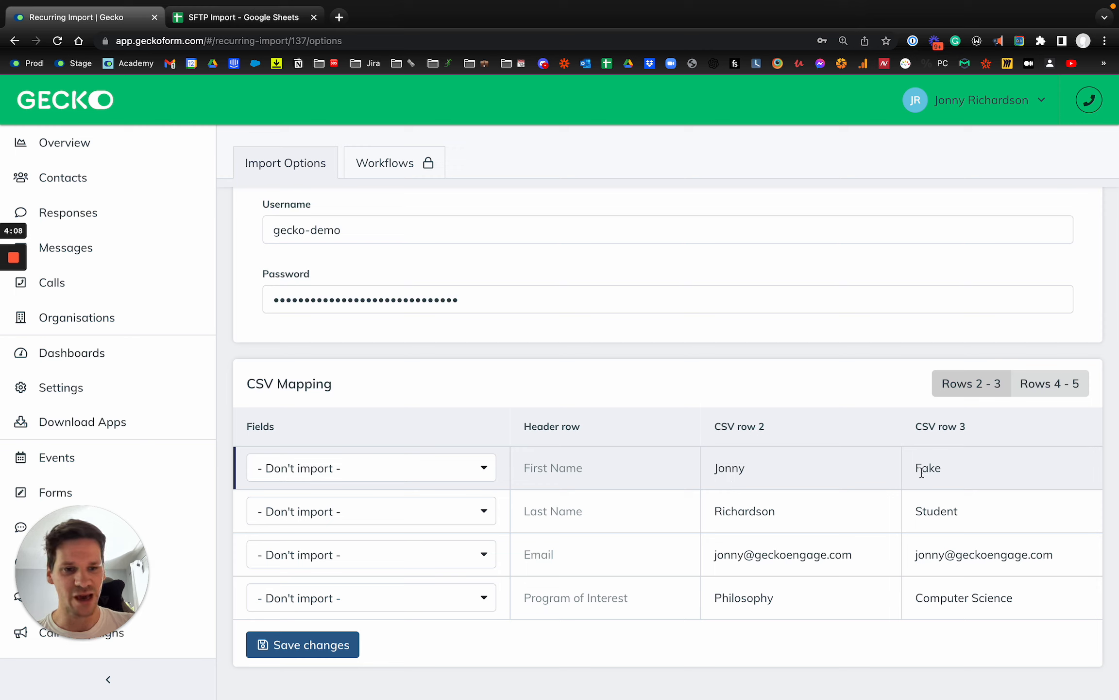
Map the First Name column to Full Name with the First format.
double_click(729, 468)
double_click(928, 468)
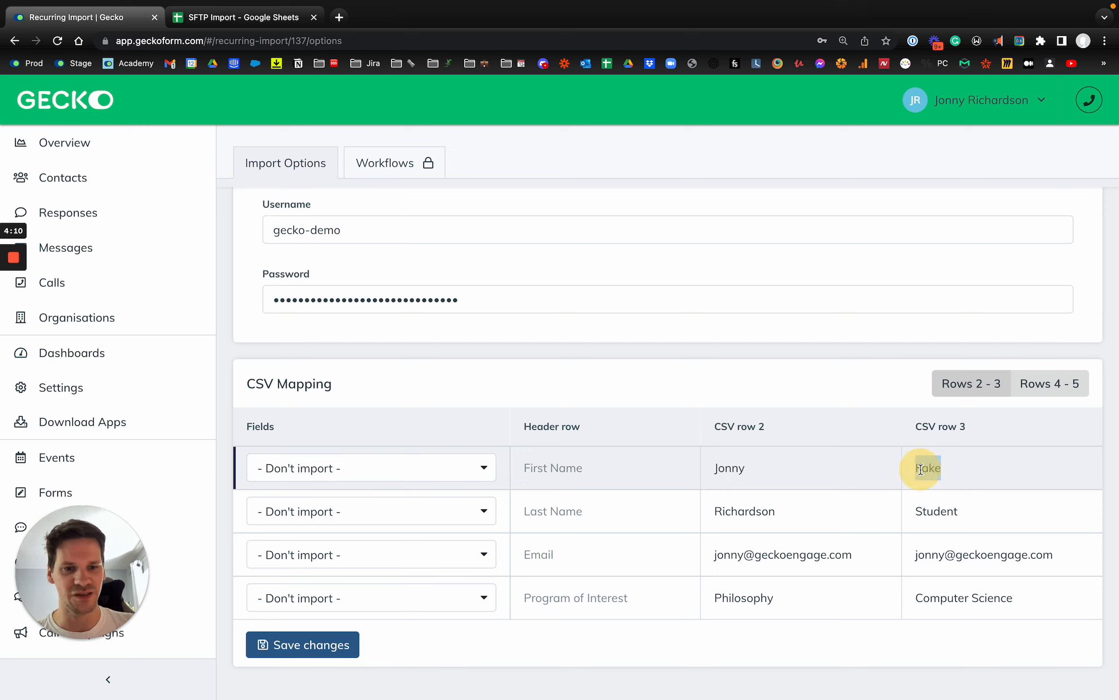
click(353, 469)
text(Full)
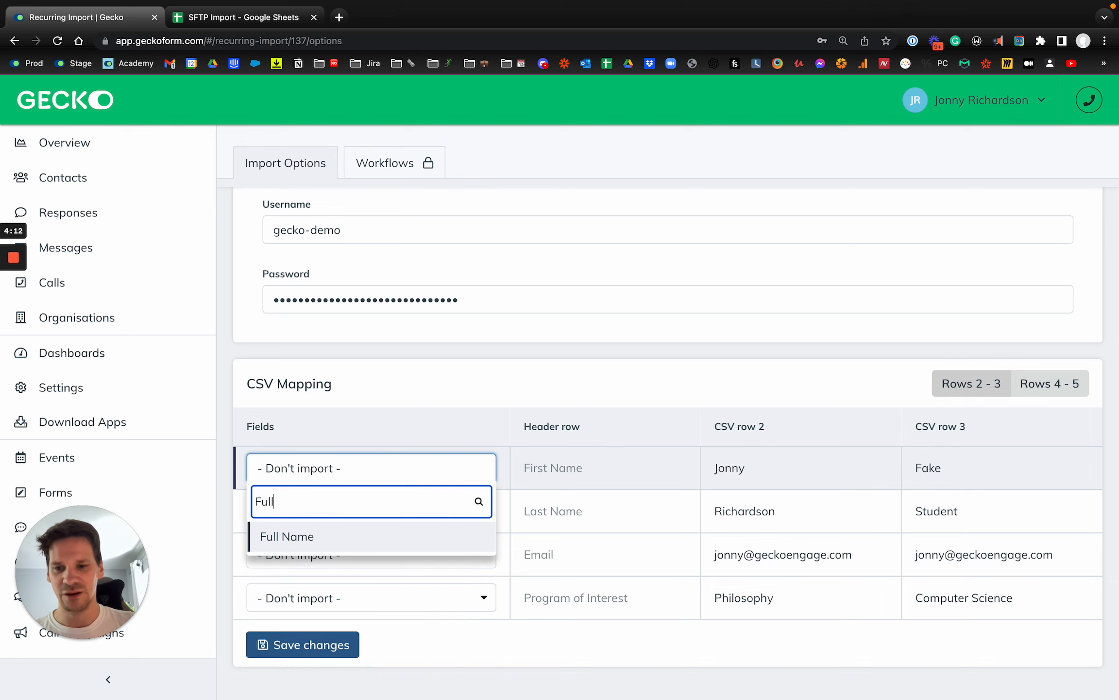
key(Return)
click(462, 466)
text(First)
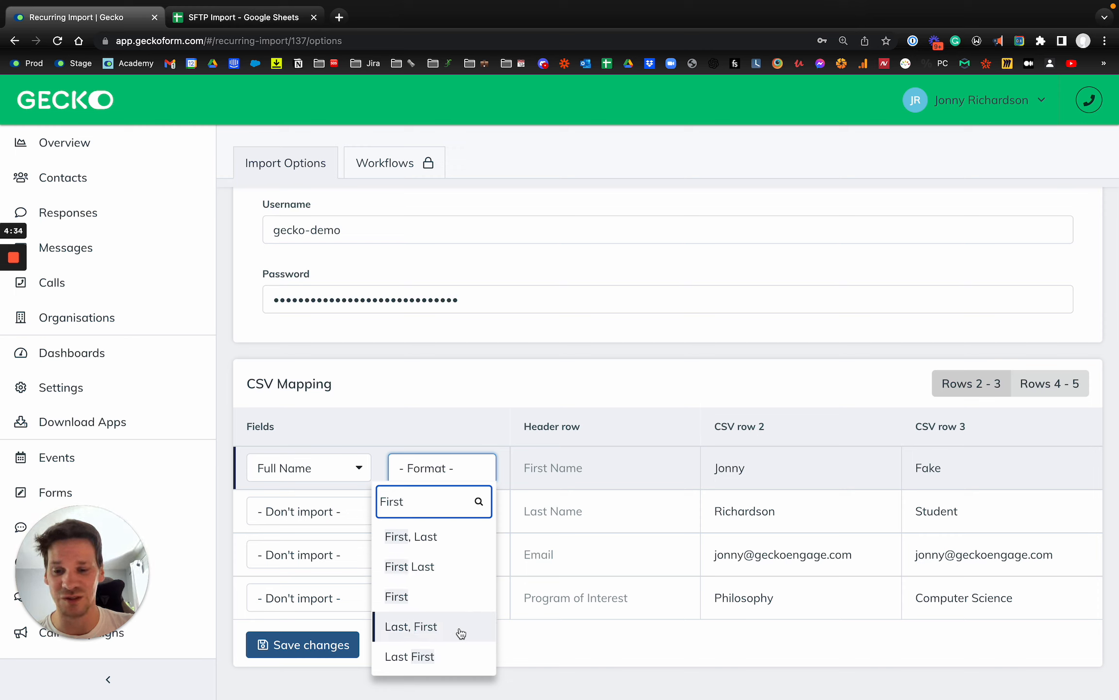
click(446, 603)
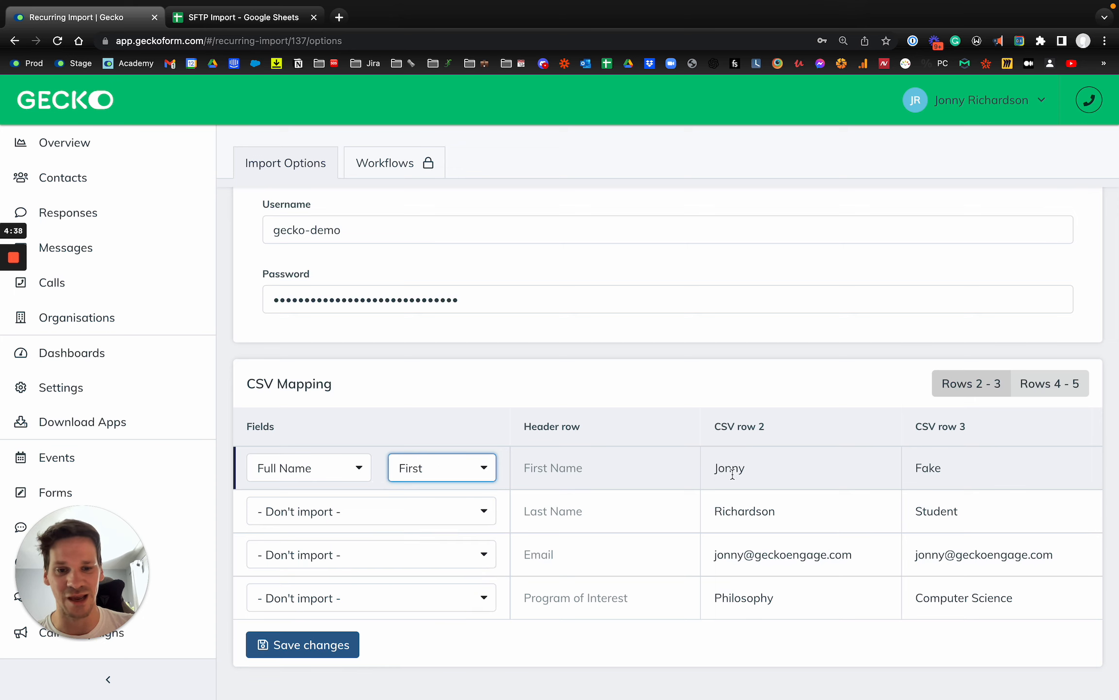
Map the Last Name column to Full Name with the Last format.
click(365, 513)
text(Full)
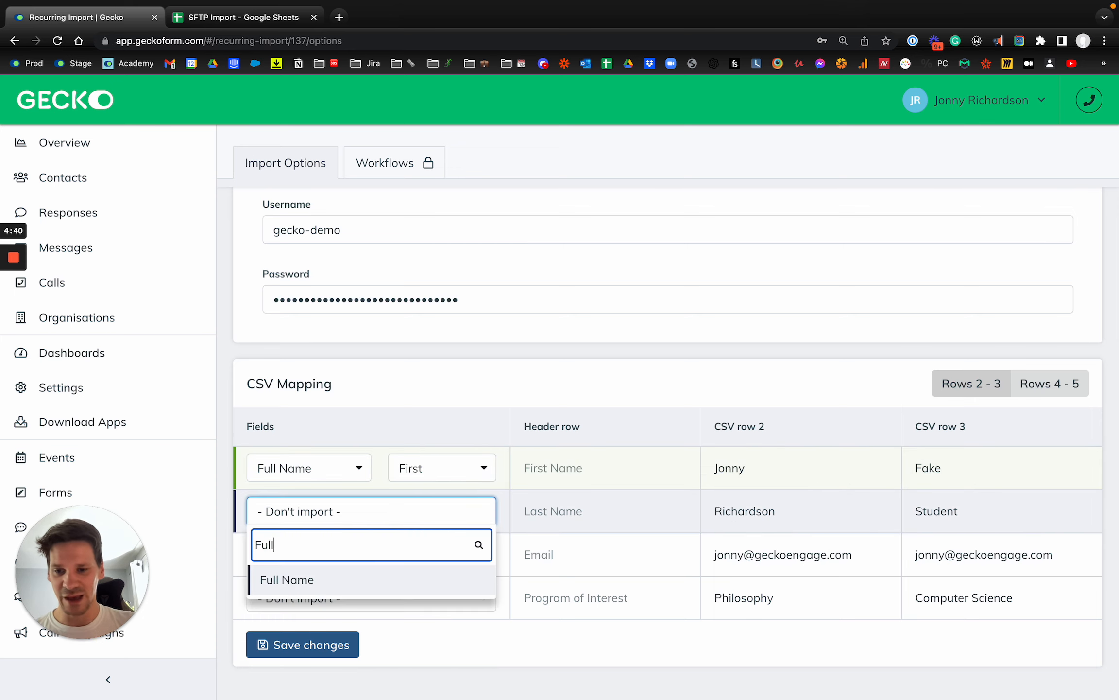
key(Return)
text(Last)
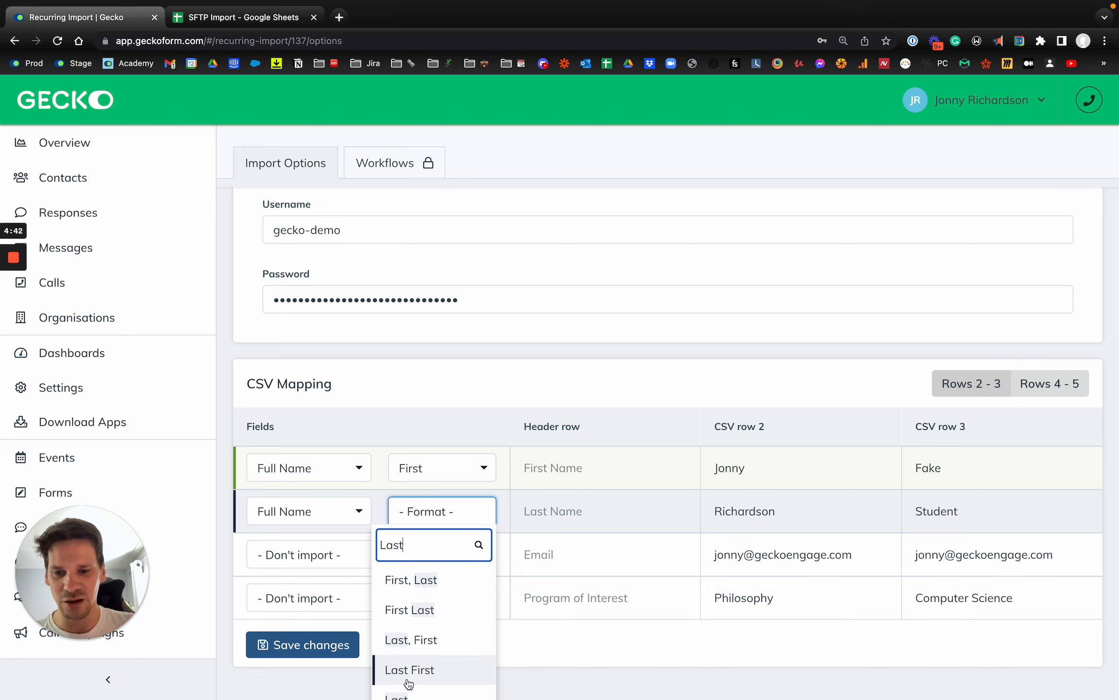
click(434, 686)
scroll(670, 531, down, 1)
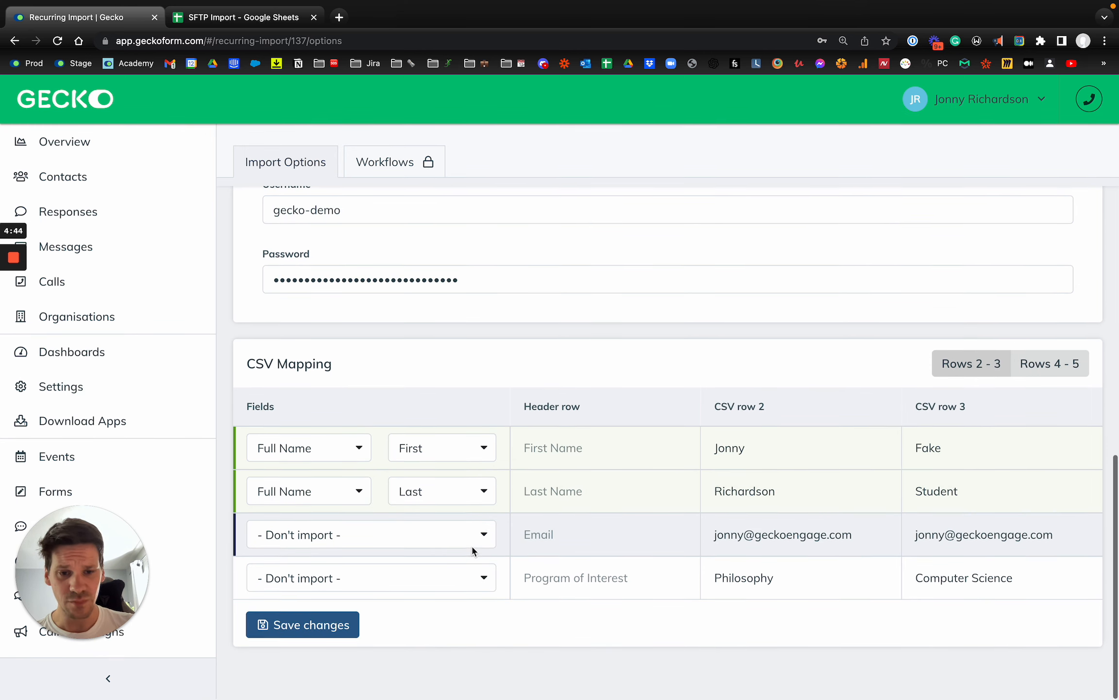
Map Email to Email address and Program of Interest to the Program of Interest field.
click(429, 536)
text(Email)
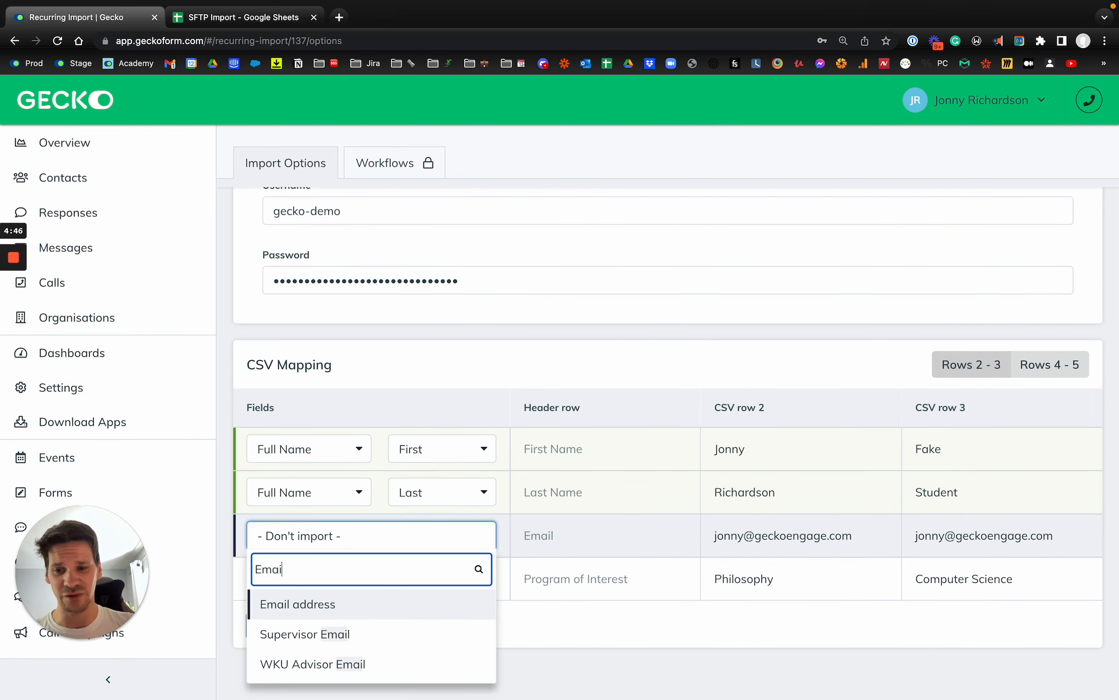
click(330, 604)
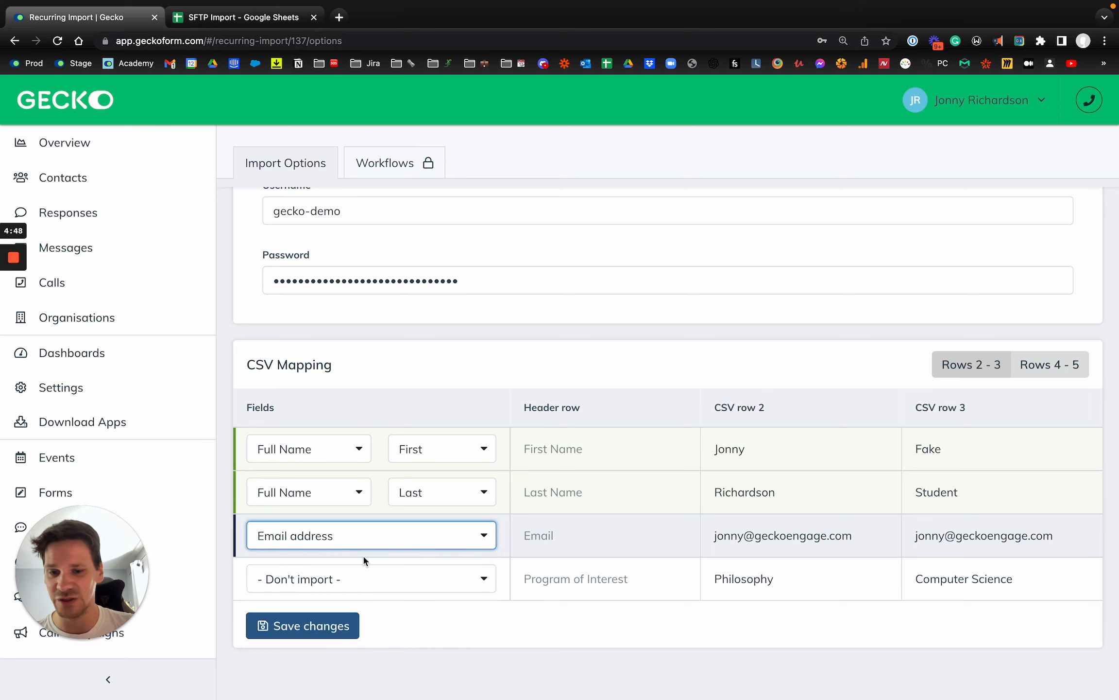
click(408, 585)
text(Prog)
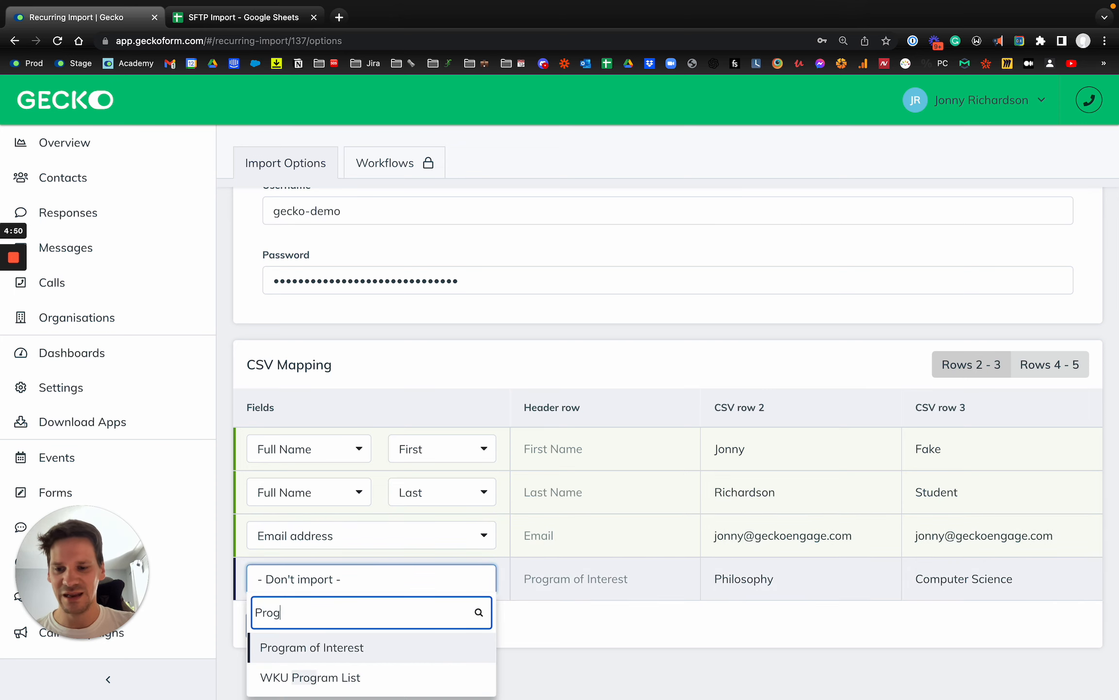
text(ram)
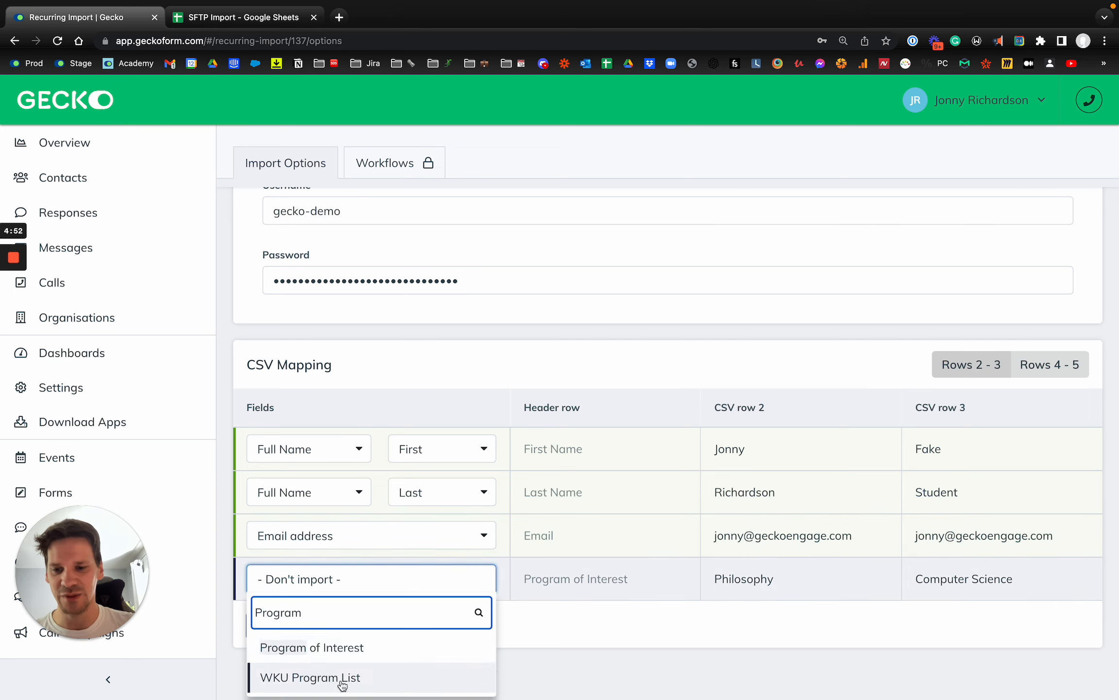
click(370, 649)
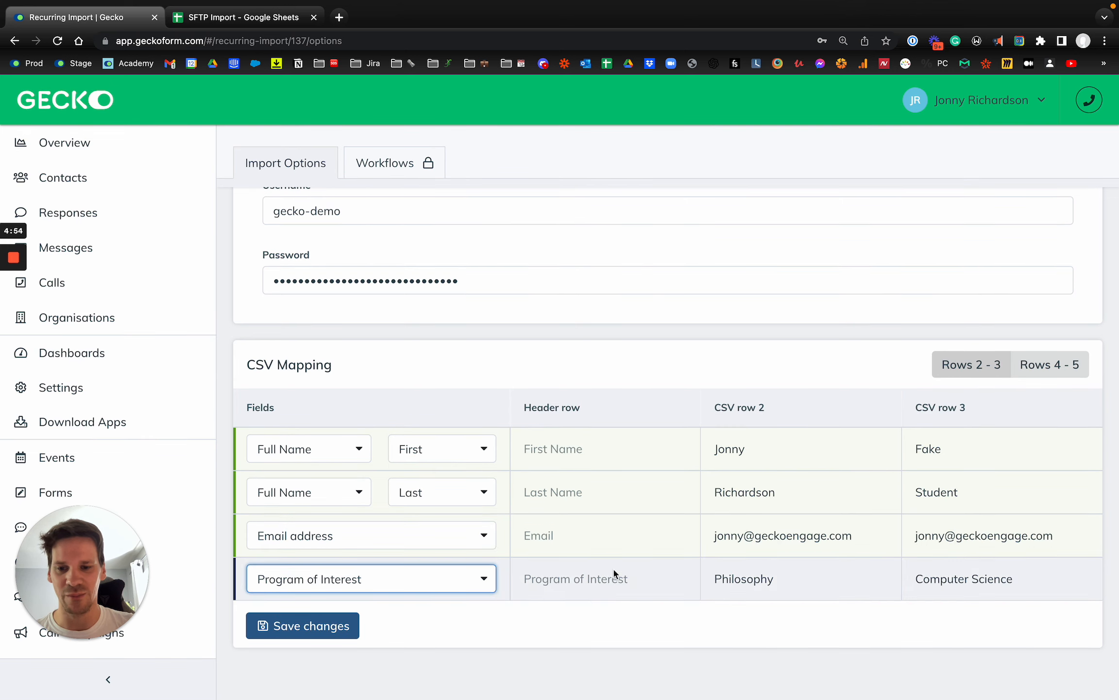
click(617, 552)
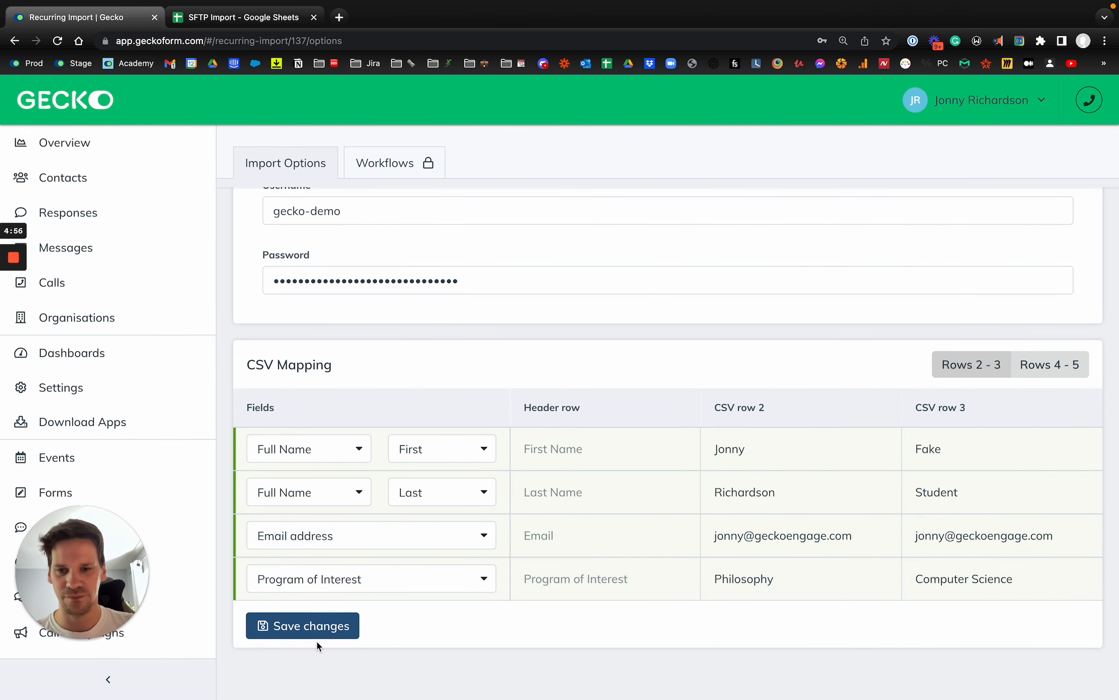
scroll(418, 571, down, 2)
scroll(360, 607, up, 2)
Save the mapping and import options, then show the import's Workflows tab.
click(299, 627)
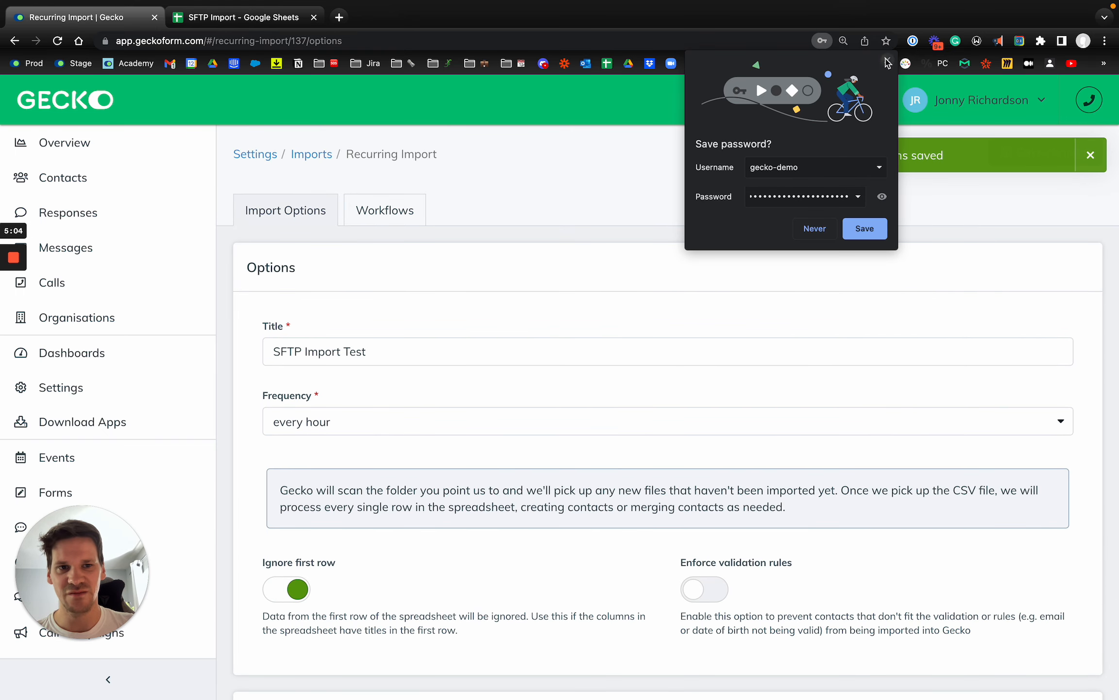
click(887, 62)
click(391, 221)
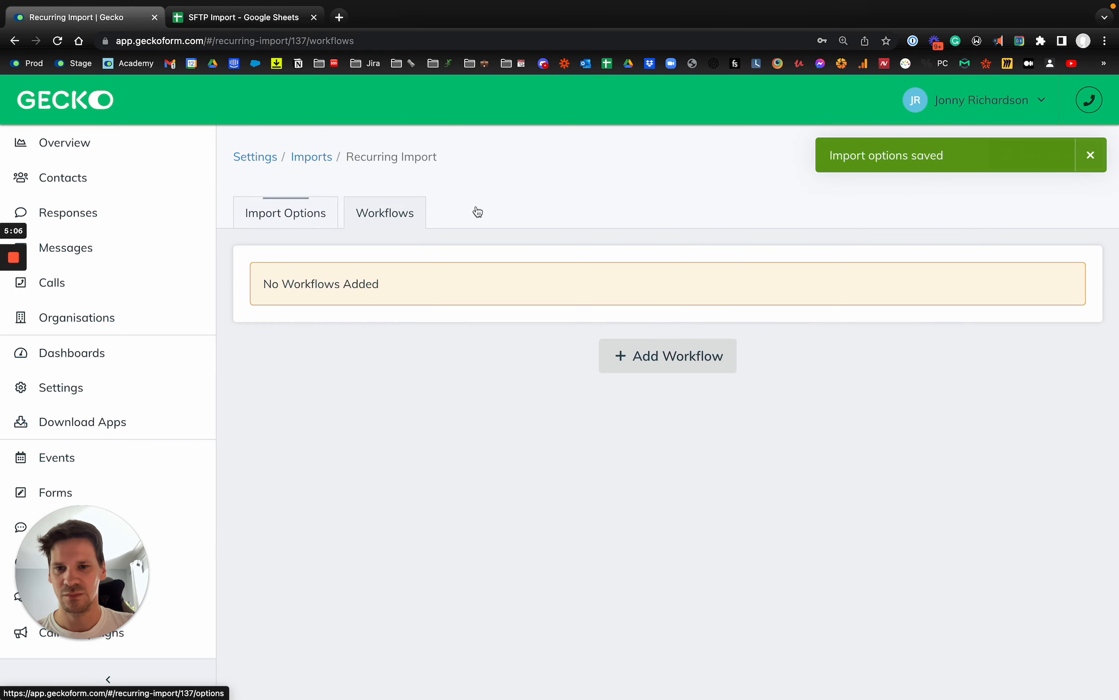
Add a New Workflow and close the Action dialog without adding any action.
click(646, 355)
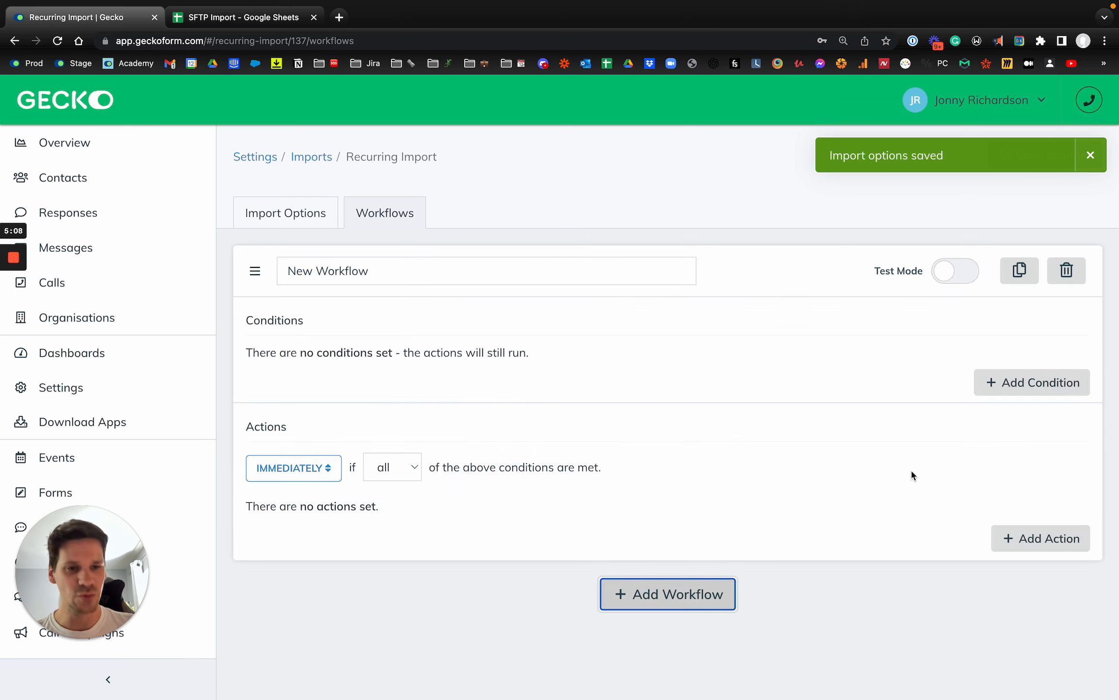
click(1026, 538)
click(506, 208)
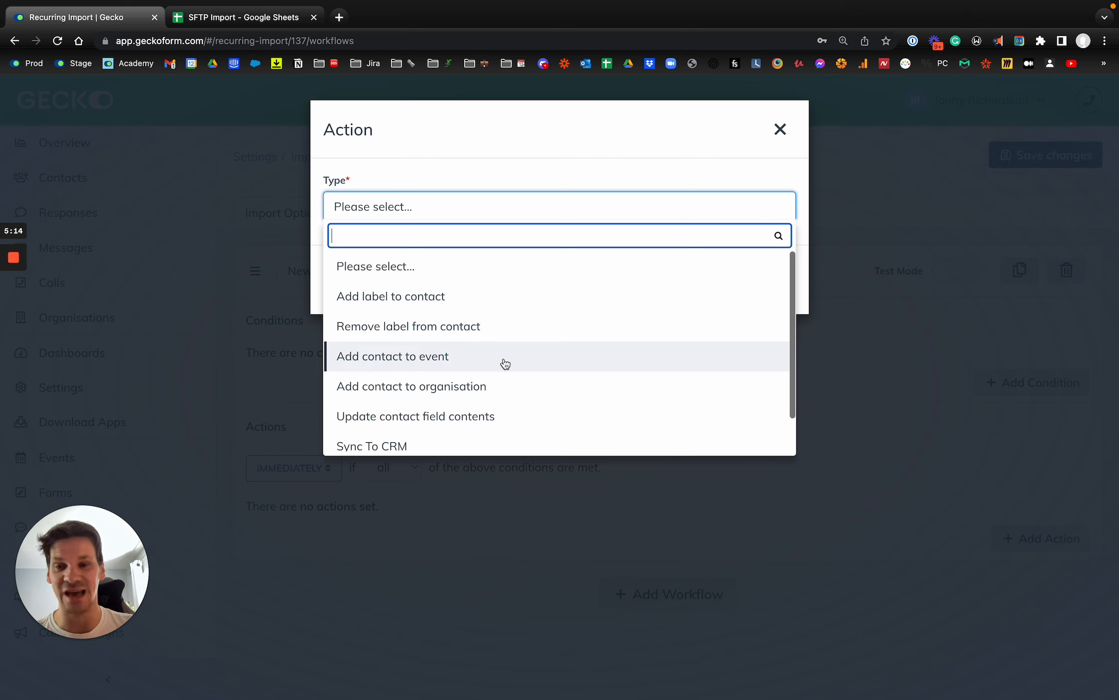
scroll(506, 364, down, 2)
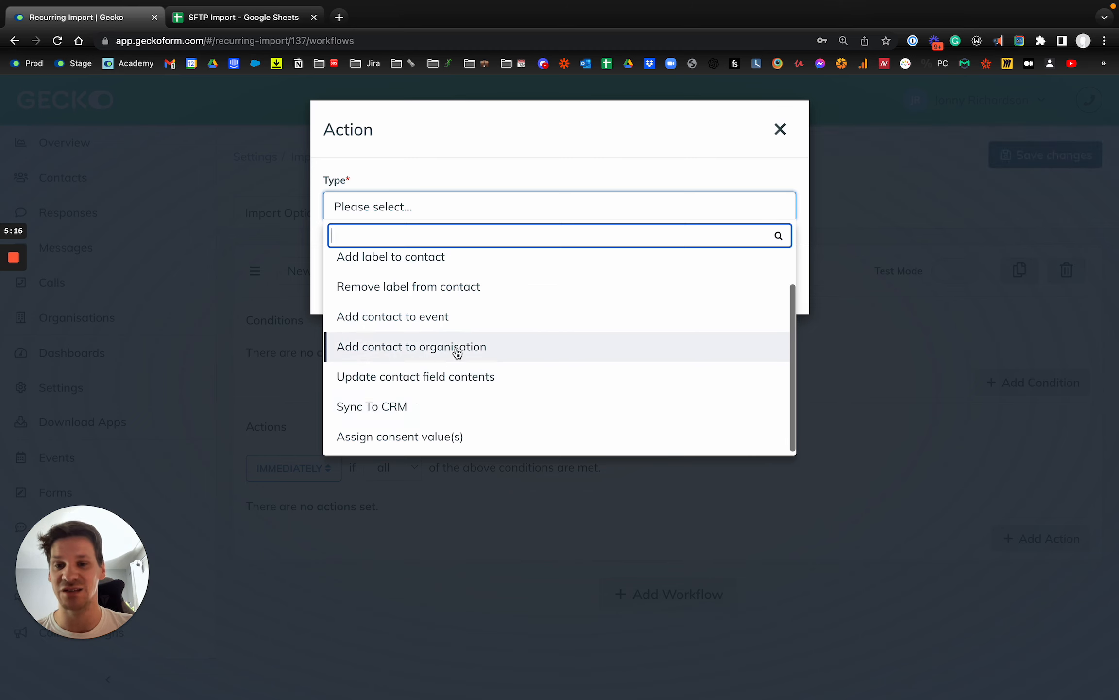
scroll(441, 356, up, 1)
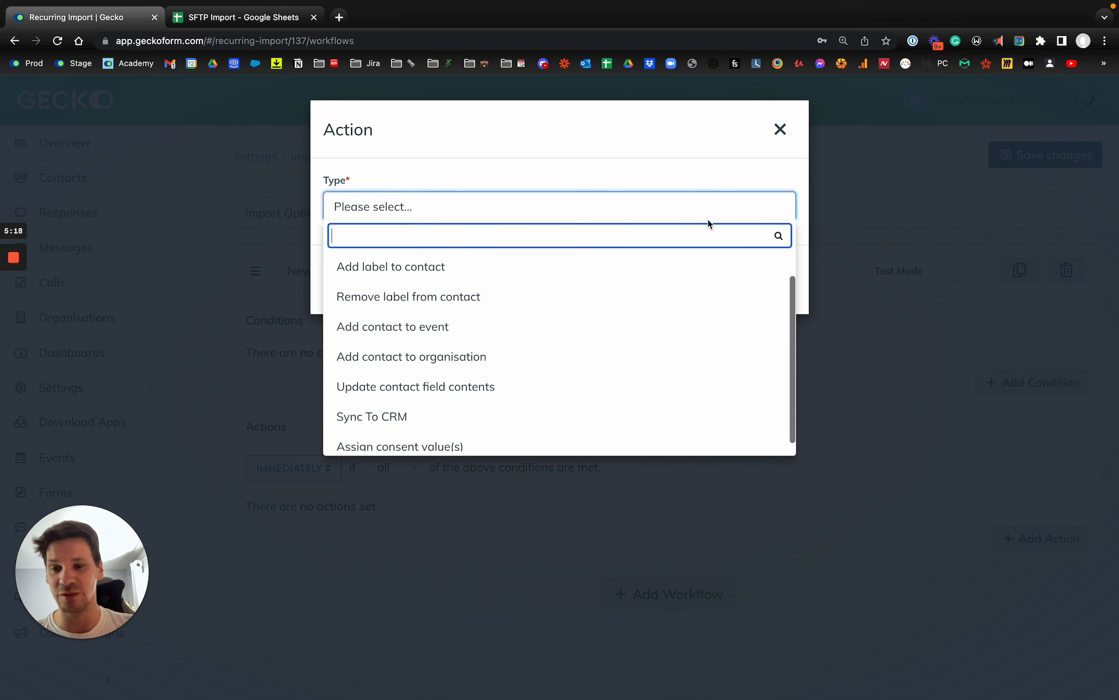
click(787, 130)
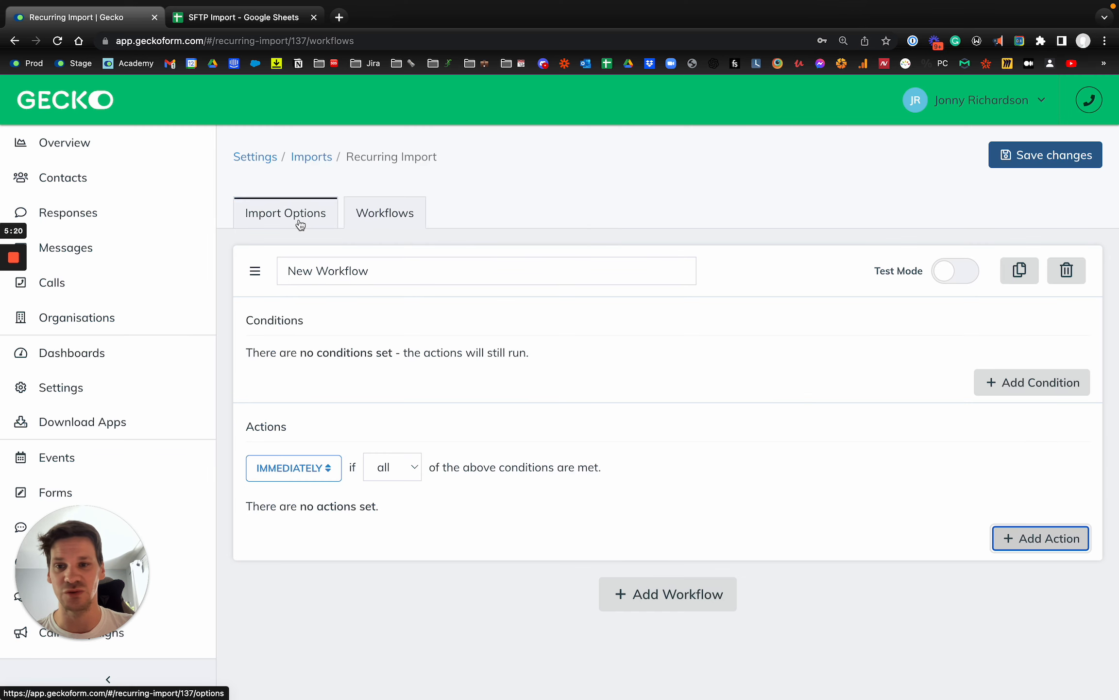
Reach the Import Data page via Contacts and a Settings search for 'import'.
click(151, 187)
key(super+r)
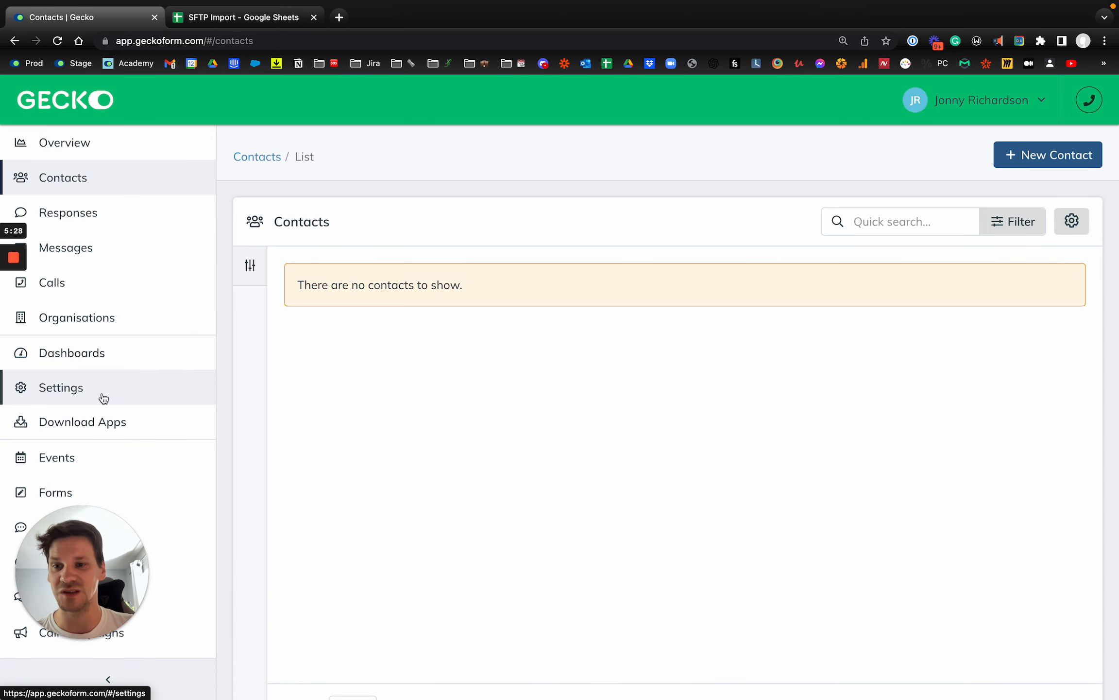
click(129, 387)
text(import)
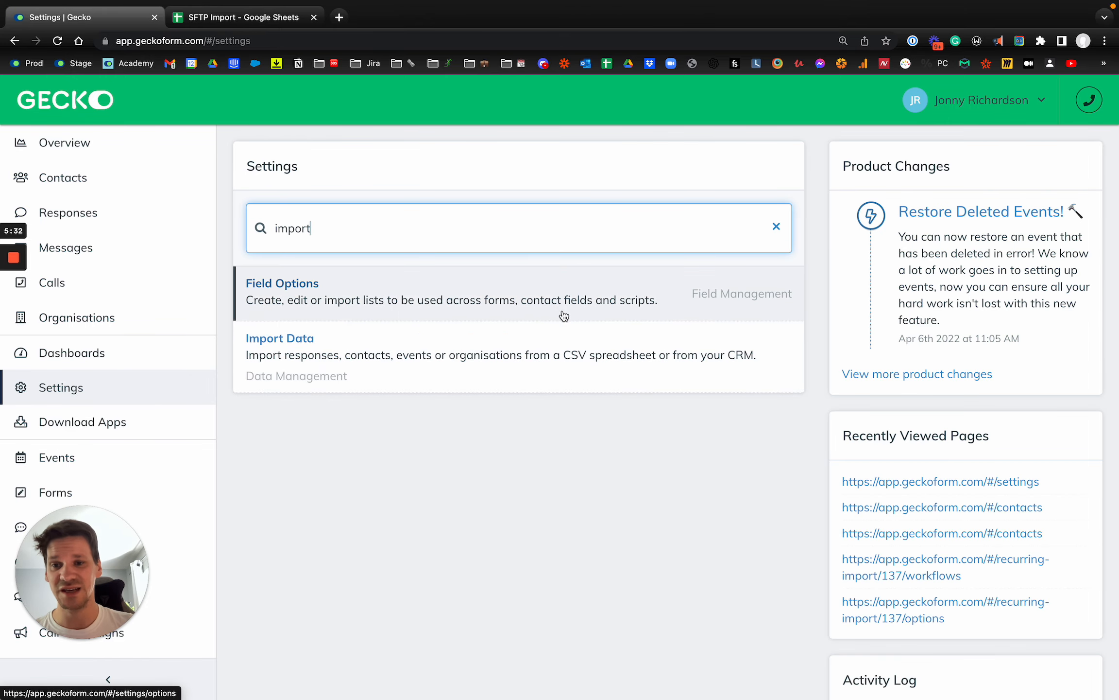
click(530, 348)
Start a new File Import and cancel it, returning to the Imports list.
click(1034, 155)
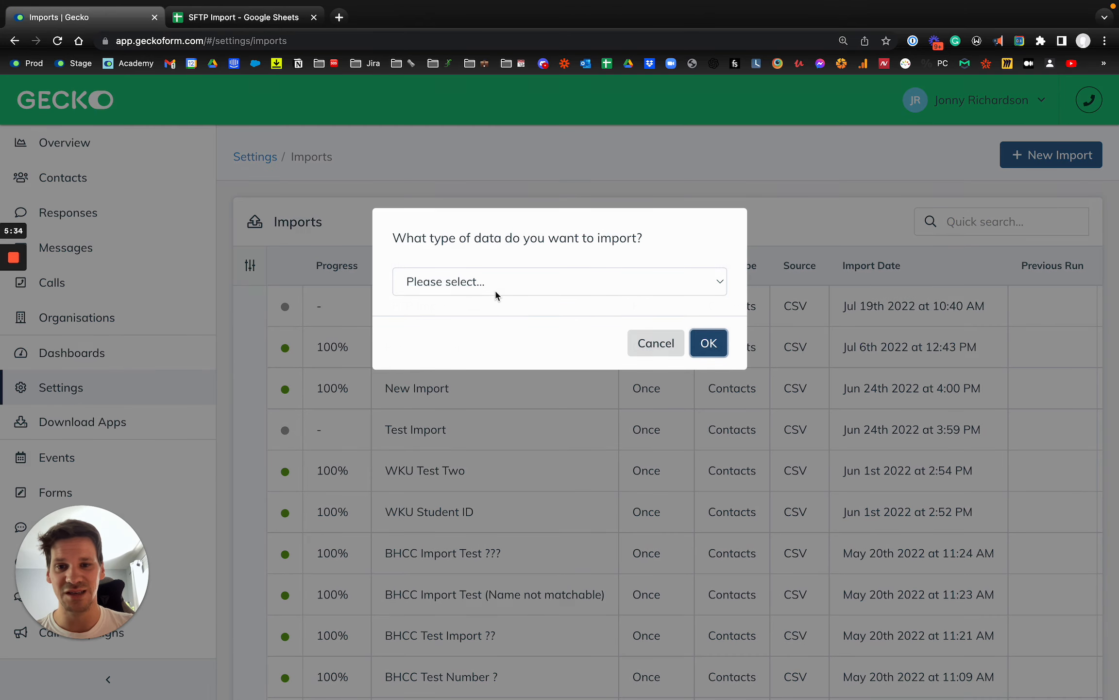
click(517, 290)
click(500, 300)
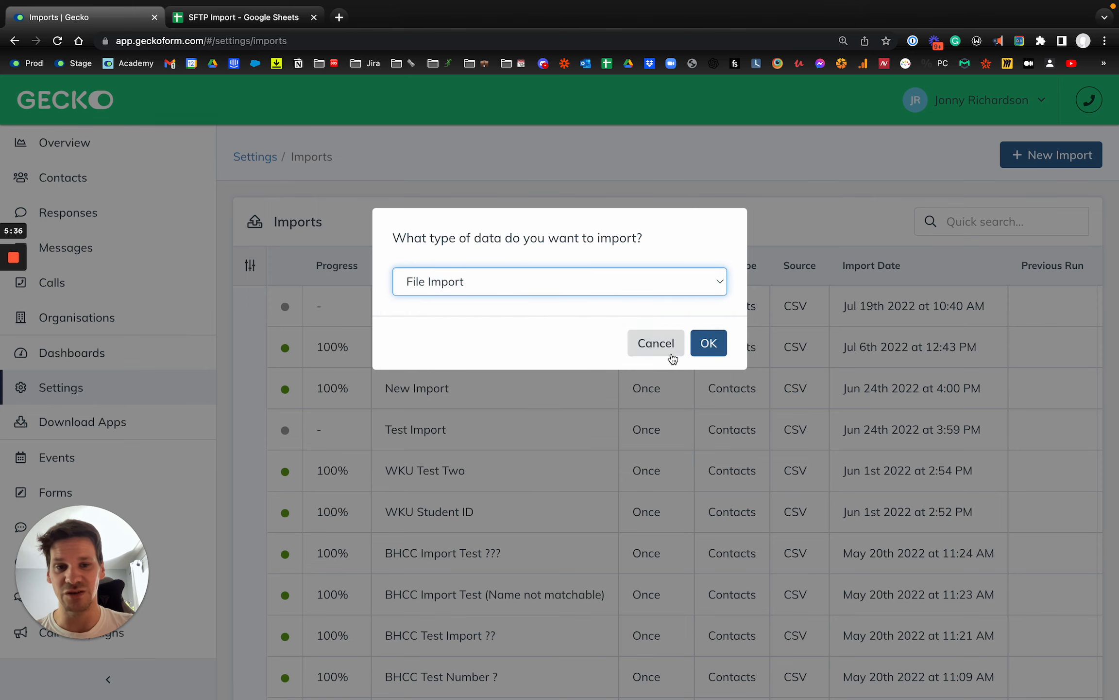
click(668, 354)
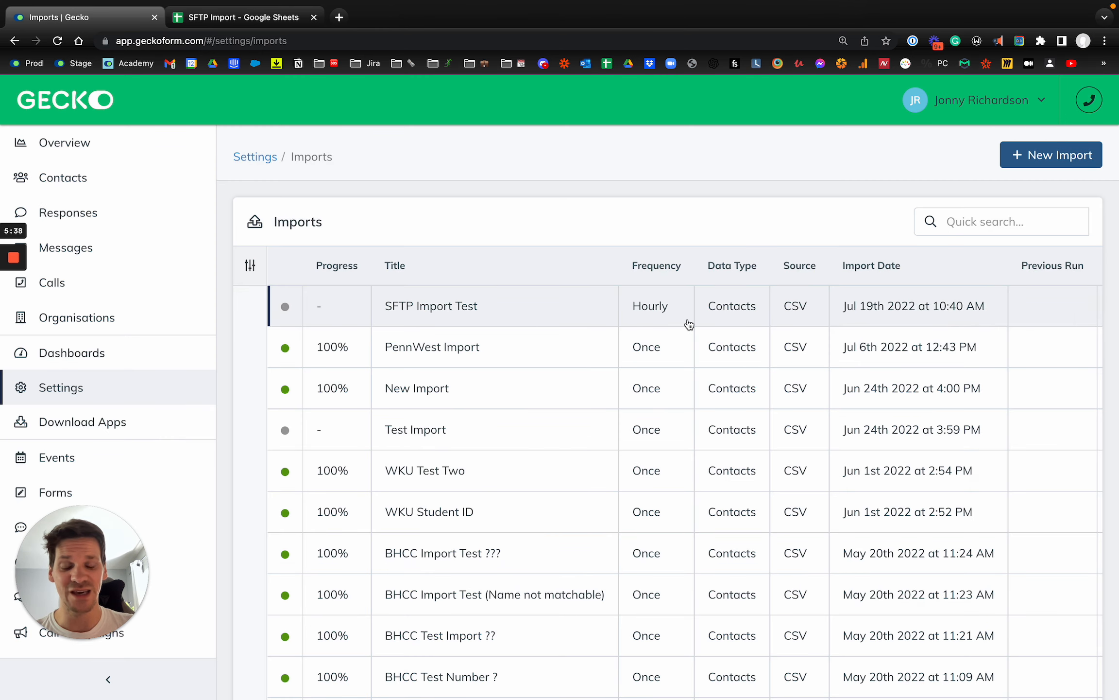